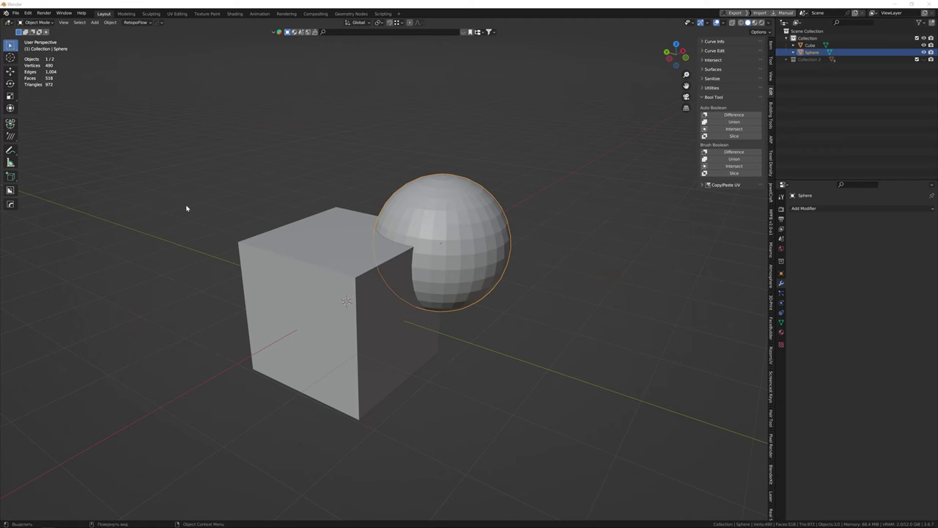
- Select the cube in place of the sphere
{"action": "scroll", "coordinate": [352, 337], "scroll_direction": "down", "scroll_amount": 1}
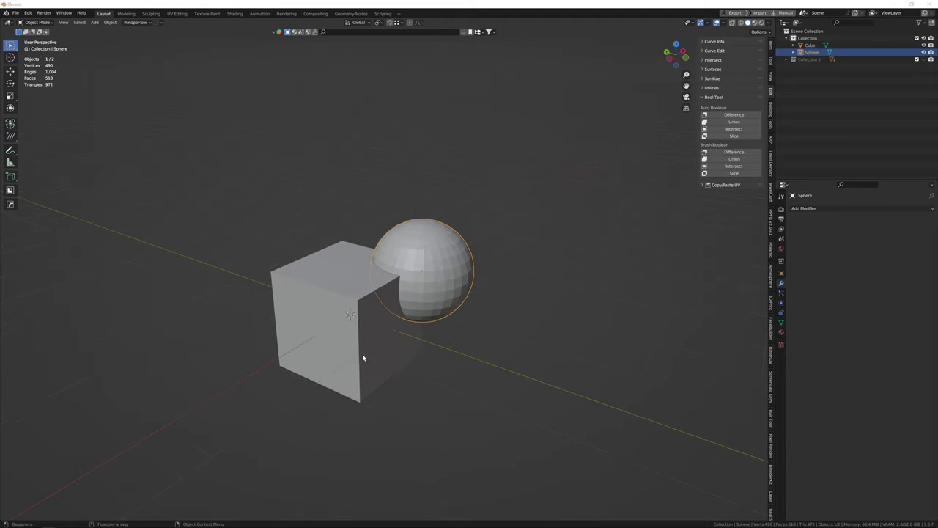
{"action": "scroll", "coordinate": [359, 356], "scroll_direction": "up", "scroll_amount": 3}
{"action": "scroll", "coordinate": [366, 347], "scroll_direction": "down", "scroll_amount": 4}
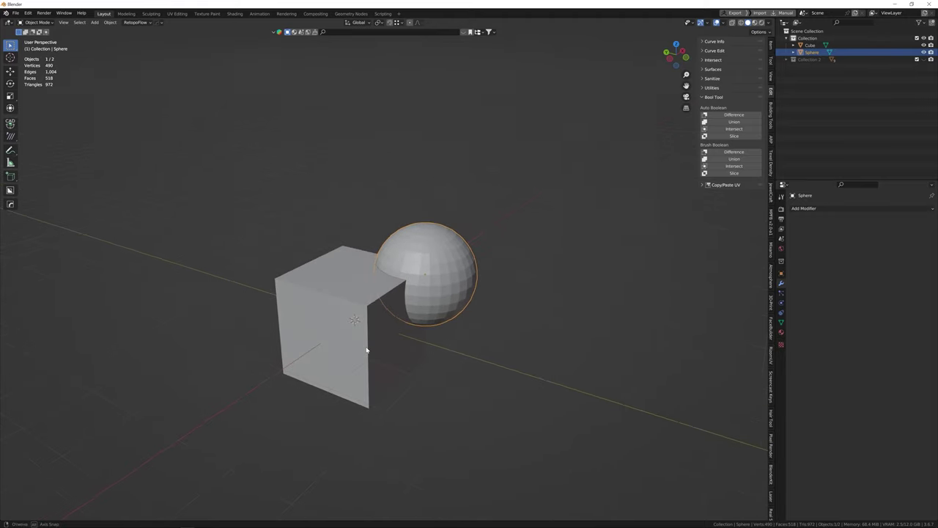
{"action": "scroll", "coordinate": [370, 344], "scroll_direction": "up", "scroll_amount": 1}
{"action": "scroll", "coordinate": [375, 346], "scroll_direction": "up", "scroll_amount": 3}
{"action": "scroll", "coordinate": [371, 359], "scroll_direction": "down", "scroll_amount": 3}
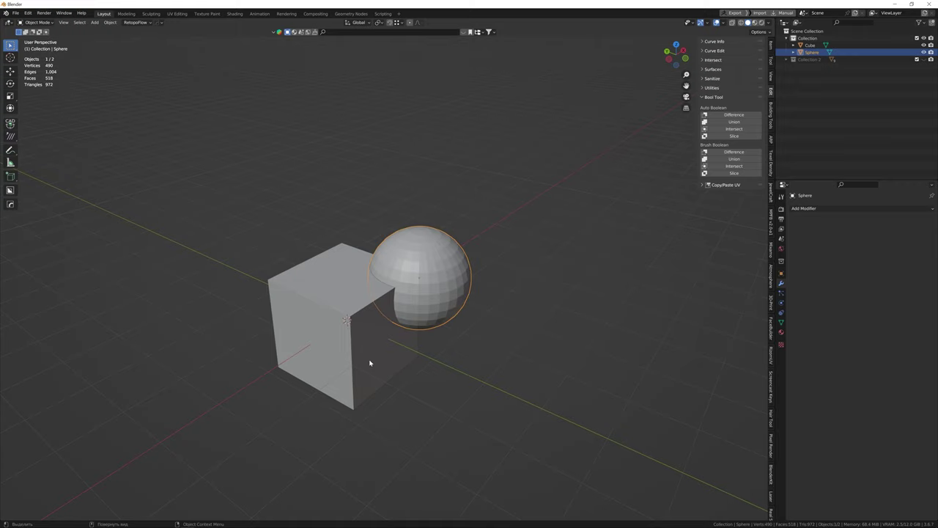
{"action": "scroll", "coordinate": [373, 352], "scroll_direction": "up", "scroll_amount": 1}
{"action": "mouse_move", "coordinate": [372, 350]}
{"action": "middle_mouse_down"}
{"action": "mouse_move", "coordinate": [378, 339]}
{"action": "mouse_move", "coordinate": [379, 352]}
{"action": "middle_mouse_up"}
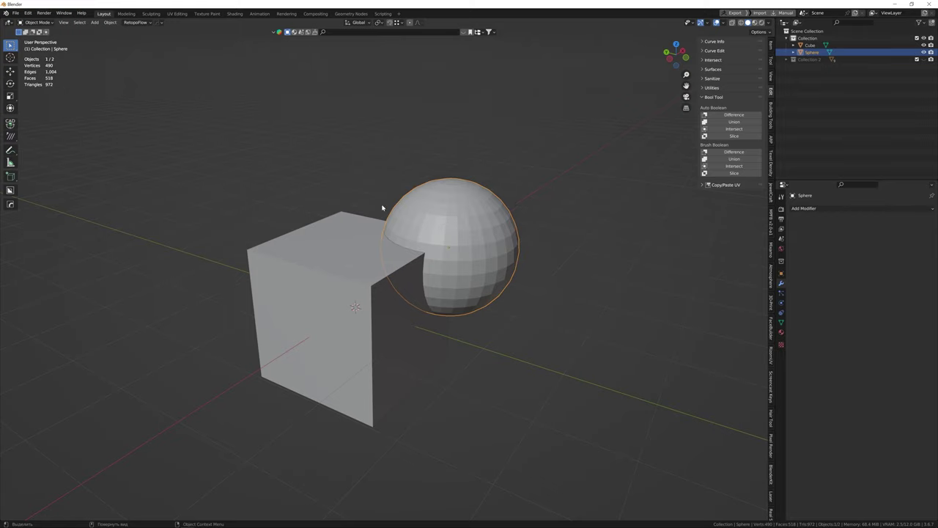
{"action": "left_click", "coordinate": [327, 250]}
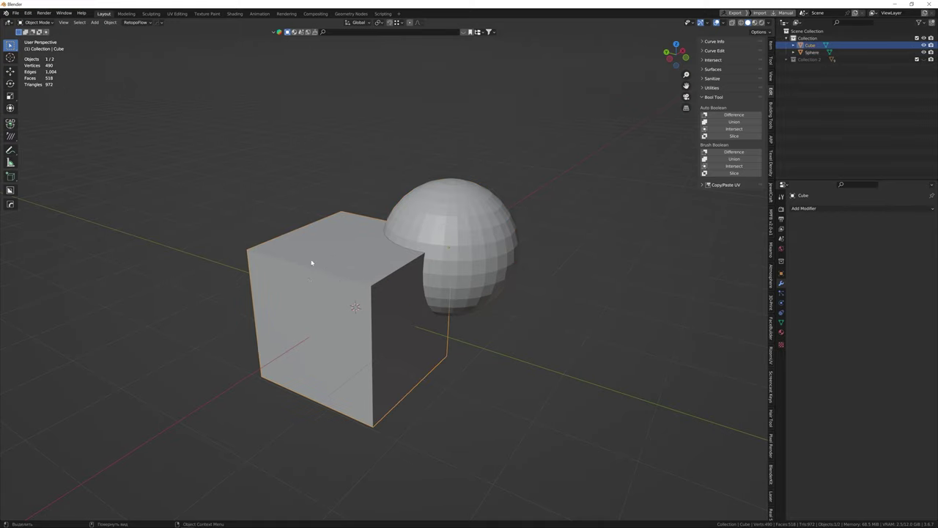
- Orbit and zoom around the cube to inspect the sphere overlapping its rear corner
{"action": "scroll", "coordinate": [331, 305], "scroll_direction": "up", "scroll_amount": 2}
{"action": "scroll", "coordinate": [339, 315], "scroll_direction": "down", "scroll_amount": 4}
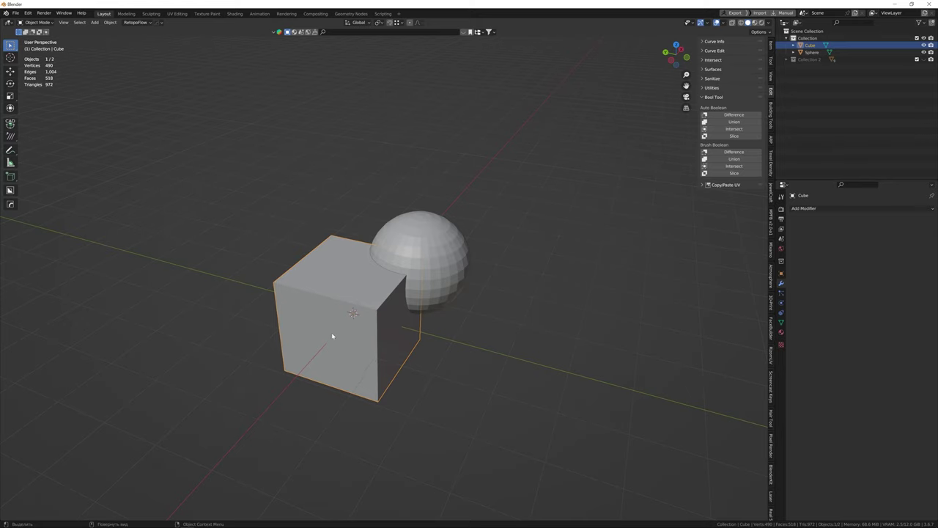
{"action": "middle_click_drag", "start_coordinate": [332, 336], "coordinate": [373, 334]}
{"action": "scroll", "coordinate": [370, 333], "scroll_direction": "up", "scroll_amount": 2}
{"action": "scroll", "coordinate": [368, 336], "scroll_direction": "up", "scroll_amount": 1}
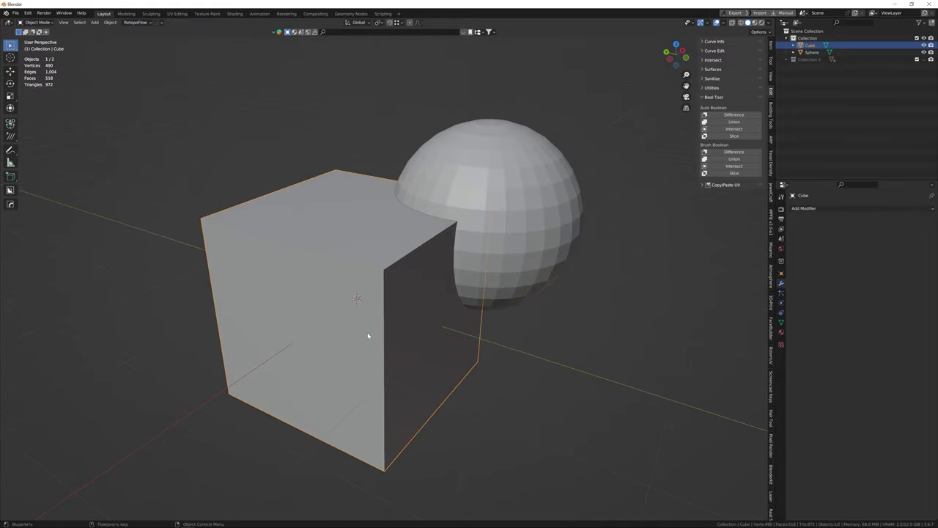
{"action": "scroll", "coordinate": [370, 335], "scroll_direction": "down", "scroll_amount": 2}
{"action": "mouse_move", "coordinate": [371, 335]}
{"action": "middle_mouse_down"}
{"action": "mouse_move", "coordinate": [366, 328]}
{"action": "mouse_move", "coordinate": [371, 339]}
{"action": "middle_mouse_up"}
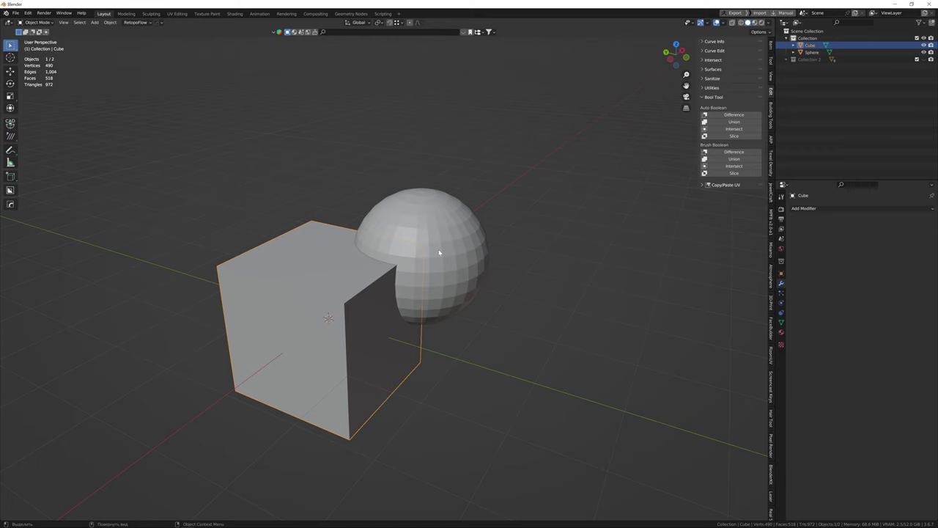
{"action": "mouse_move", "coordinate": [412, 380]}
{"action": "middle_mouse_down"}
{"action": "mouse_move", "coordinate": [364, 395]}
{"action": "mouse_move", "coordinate": [406, 389]}
{"action": "mouse_move", "coordinate": [397, 404]}
{"action": "mouse_move", "coordinate": [423, 389]}
{"action": "mouse_move", "coordinate": [425, 403]}
{"action": "mouse_move", "coordinate": [430, 388]}
{"action": "middle_mouse_up"}
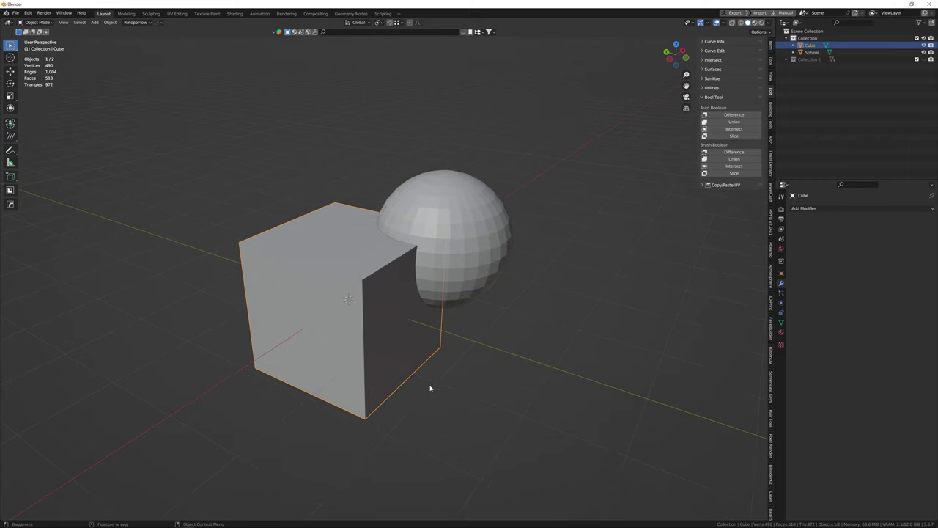
{"action": "mouse_move", "coordinate": [349, 279]}
{"action": "middle_mouse_down"}
{"action": "mouse_move", "coordinate": [372, 352]}
{"action": "mouse_move", "coordinate": [365, 357]}
{"action": "mouse_move", "coordinate": [373, 352]}
{"action": "mouse_move", "coordinate": [359, 250]}
{"action": "middle_mouse_up"}
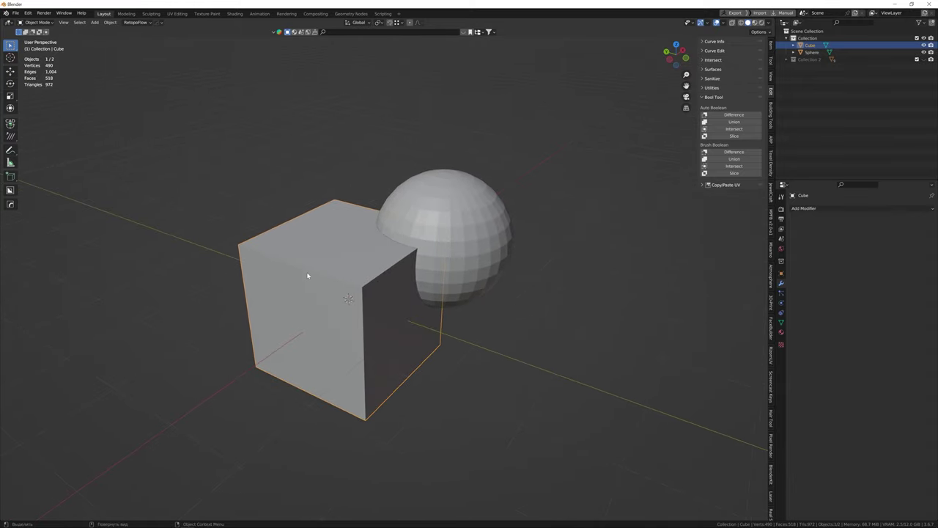
{"action": "mouse_move", "coordinate": [306, 275]}
{"action": "middle_mouse_down"}
{"action": "mouse_move", "coordinate": [371, 342]}
{"action": "mouse_move", "coordinate": [350, 338]}
{"action": "mouse_move", "coordinate": [368, 332]}
{"action": "middle_mouse_up"}
{"action": "scroll", "coordinate": [371, 338], "scroll_direction": "down", "scroll_amount": 2}
{"action": "scroll", "coordinate": [367, 332], "scroll_direction": "up", "scroll_amount": 2}
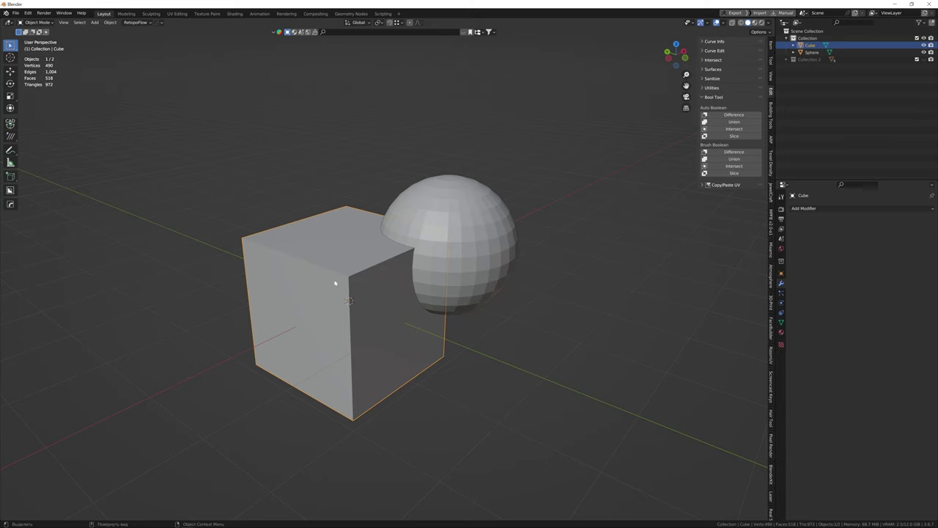
- Add a Boolean Difference modifier to the cube with the Sphere picked as its object
{"action": "left_click", "coordinate": [807, 208]}
{"action": "left_click", "coordinate": [796, 239]}
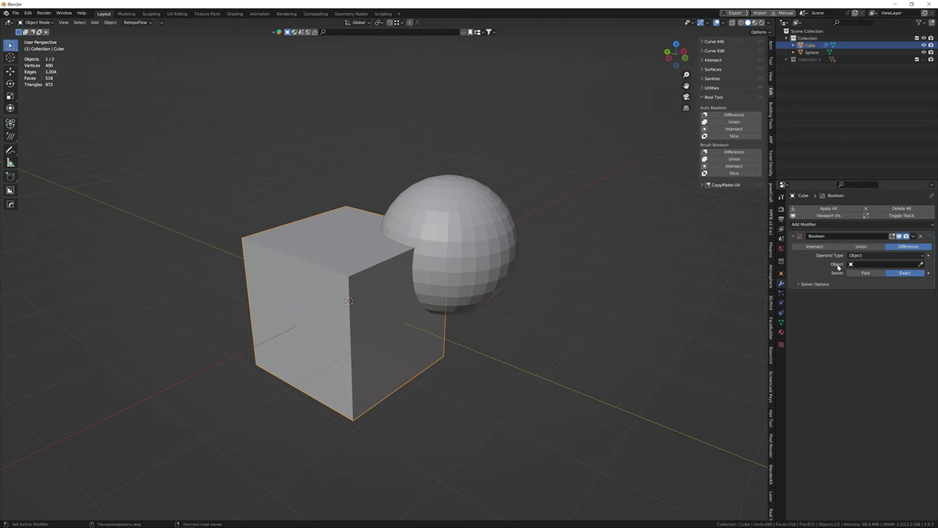
{"action": "left_click", "coordinate": [921, 264]}
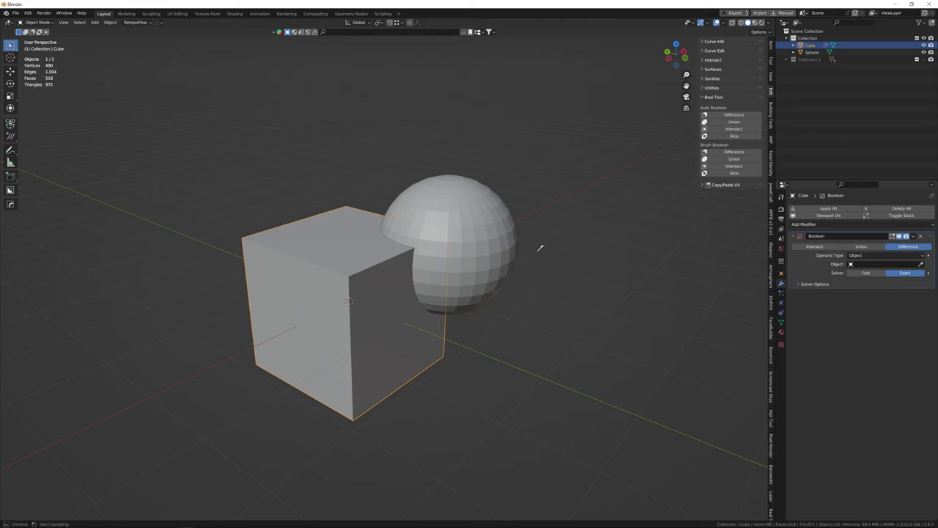
{"action": "left_click", "coordinate": [461, 209]}
{"action": "scroll", "coordinate": [459, 283], "scroll_direction": "up", "scroll_amount": 2}
{"action": "mouse_move", "coordinate": [433, 276]}
{"action": "middle_mouse_down"}
{"action": "mouse_move", "coordinate": [459, 283]}
{"action": "mouse_move", "coordinate": [425, 230]}
{"action": "middle_mouse_up"}
{"action": "scroll", "coordinate": [433, 296], "scroll_direction": "up", "scroll_amount": 2}
{"action": "scroll", "coordinate": [432, 306], "scroll_direction": "down", "scroll_amount": 5}
{"action": "scroll", "coordinate": [425, 230], "scroll_direction": "up", "scroll_amount": 2}
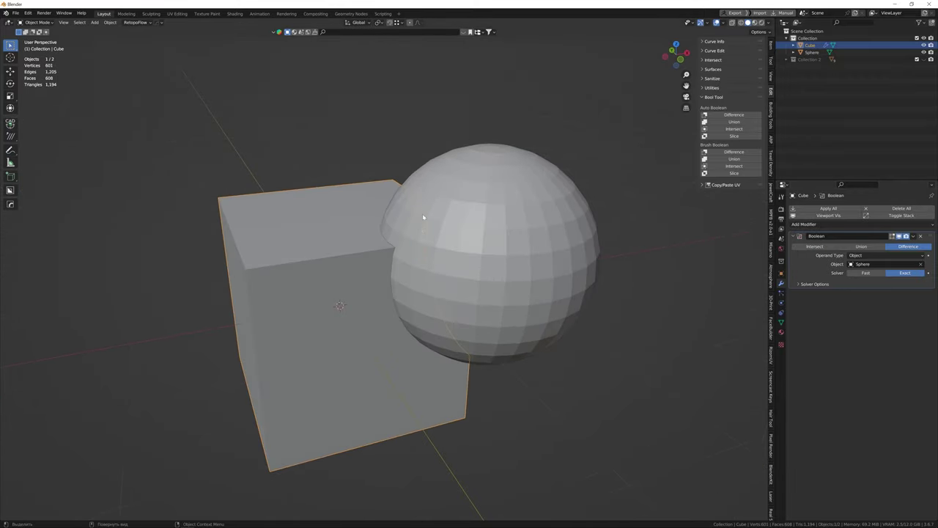
{"action": "mouse_move", "coordinate": [473, 359]}
{"action": "middle_mouse_down"}
{"action": "mouse_move", "coordinate": [434, 365]}
{"action": "mouse_move", "coordinate": [495, 361]}
{"action": "mouse_move", "coordinate": [480, 275]}
{"action": "mouse_move", "coordinate": [503, 315]}
{"action": "mouse_move", "coordinate": [540, 291]}
{"action": "middle_mouse_up"}
- Select the sphere and move it to a new spot against the cube
{"action": "left_click", "coordinate": [479, 276]}
{"action": "scroll", "coordinate": [503, 314], "scroll_direction": "down", "scroll_amount": 2}
{"action": "key", "text": "g"}
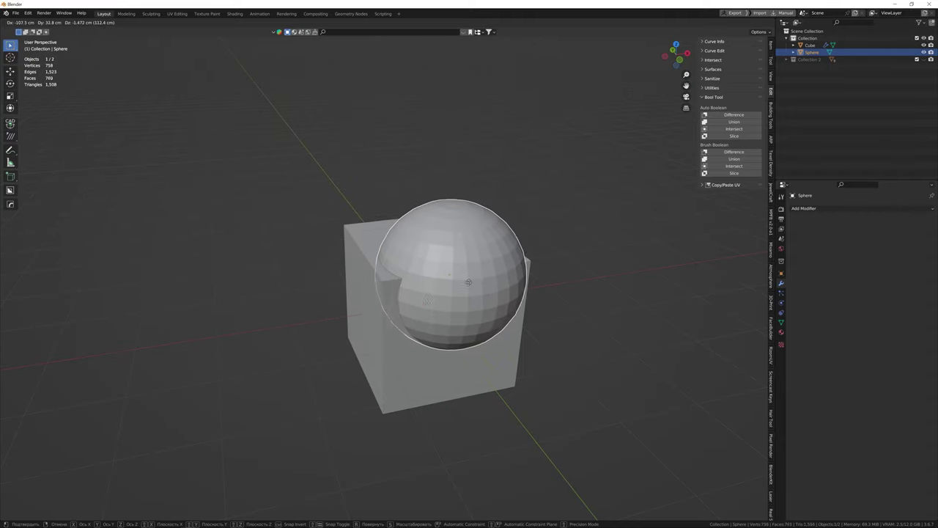
{"action": "left_click", "coordinate": [536, 276]}
{"action": "middle_click_drag", "start_coordinate": [536, 276], "coordinate": [468, 293]}
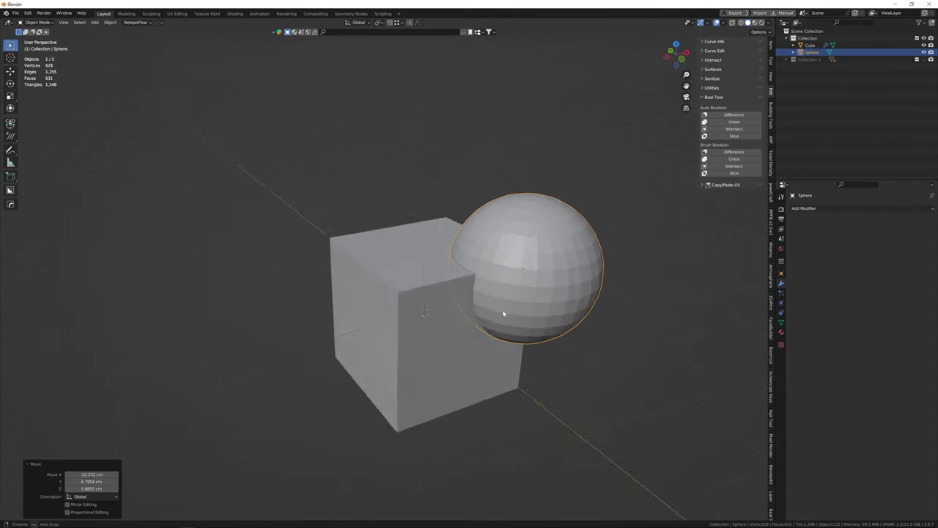
{"action": "scroll", "coordinate": [469, 293], "scroll_direction": "down", "scroll_amount": 2}
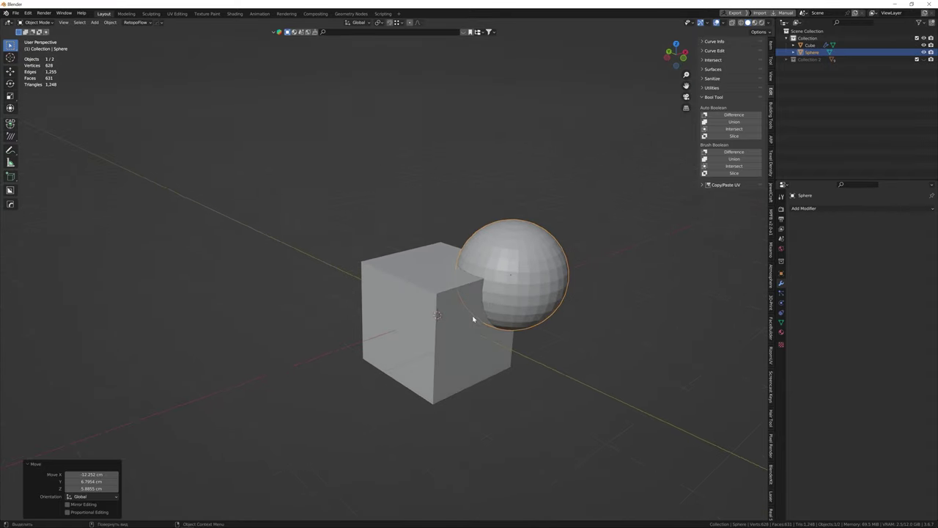
{"action": "scroll", "coordinate": [472, 324], "scroll_direction": "up", "scroll_amount": 1}
{"action": "scroll", "coordinate": [480, 276], "scroll_direction": "up", "scroll_amount": 1}
{"action": "middle_click_drag", "start_coordinate": [479, 276], "coordinate": [495, 279]}
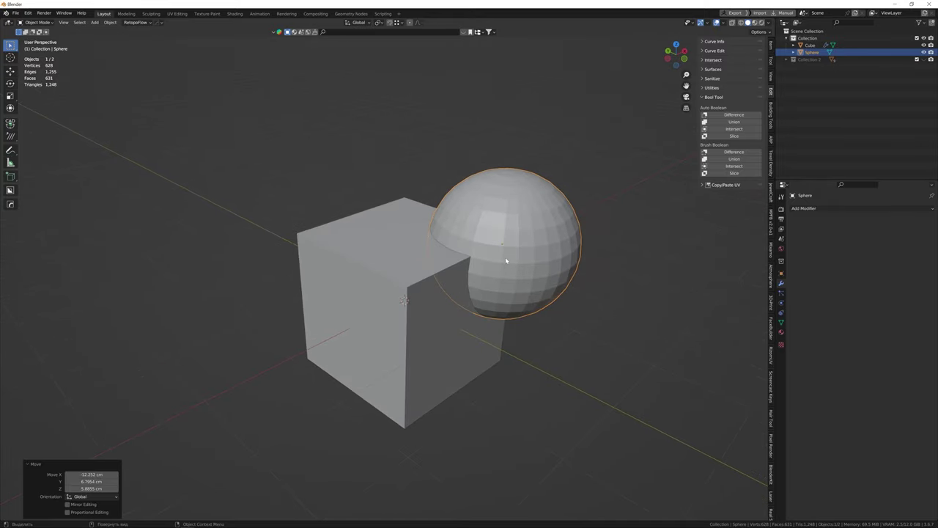
- Move the sphere again and toggle X-ray on and off to inspect the cut
{"action": "key", "text": "g"}
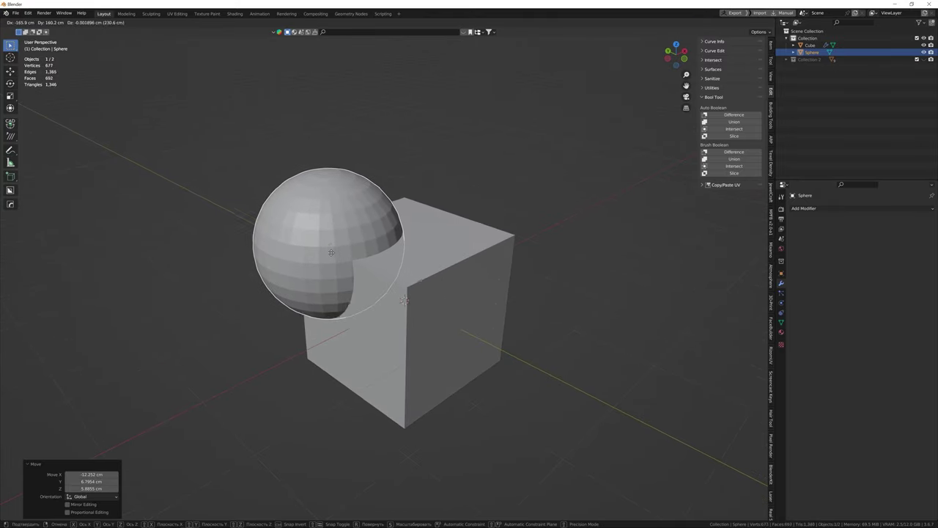
{"action": "left_click", "coordinate": [528, 238]}
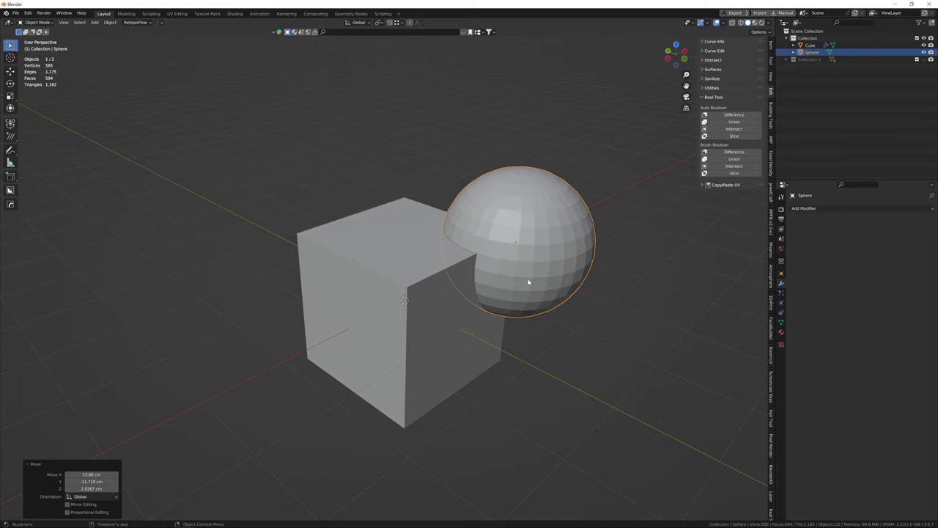
{"action": "middle_click_drag", "start_coordinate": [527, 238], "coordinate": [481, 289]}
{"action": "mouse_move", "coordinate": [452, 209]}
{"action": "middle_mouse_down"}
{"action": "mouse_move", "coordinate": [450, 266]}
{"action": "mouse_move", "coordinate": [398, 320]}
{"action": "middle_mouse_up"}
{"action": "scroll", "coordinate": [450, 266], "scroll_direction": "down", "scroll_amount": 2}
{"action": "scroll", "coordinate": [445, 268], "scroll_direction": "up", "scroll_amount": 3}
{"action": "key", "text": "alt+z"}
{"action": "scroll", "coordinate": [401, 297], "scroll_direction": "up", "scroll_amount": 2}
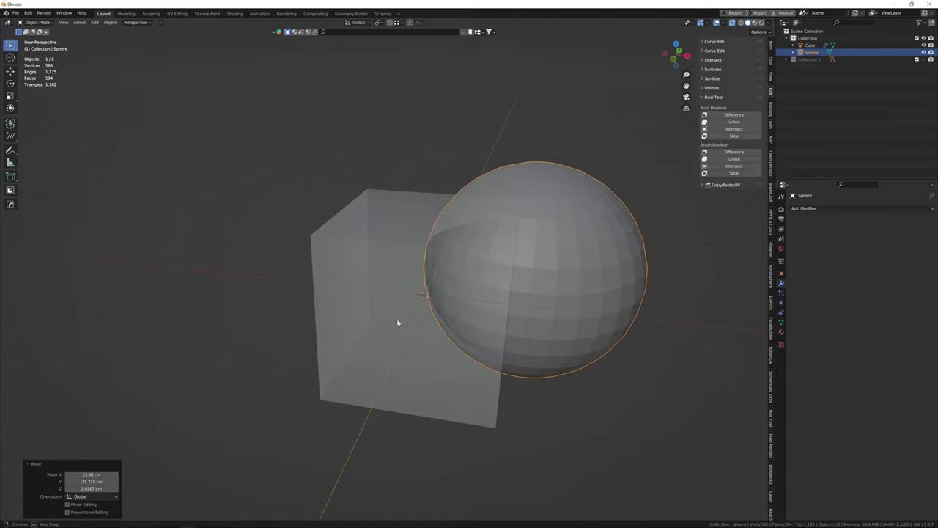
{"action": "key", "text": "alt+z"}
- Reposition the sphere once more so it overlaps the cube's upper corner
{"action": "key", "text": "g"}
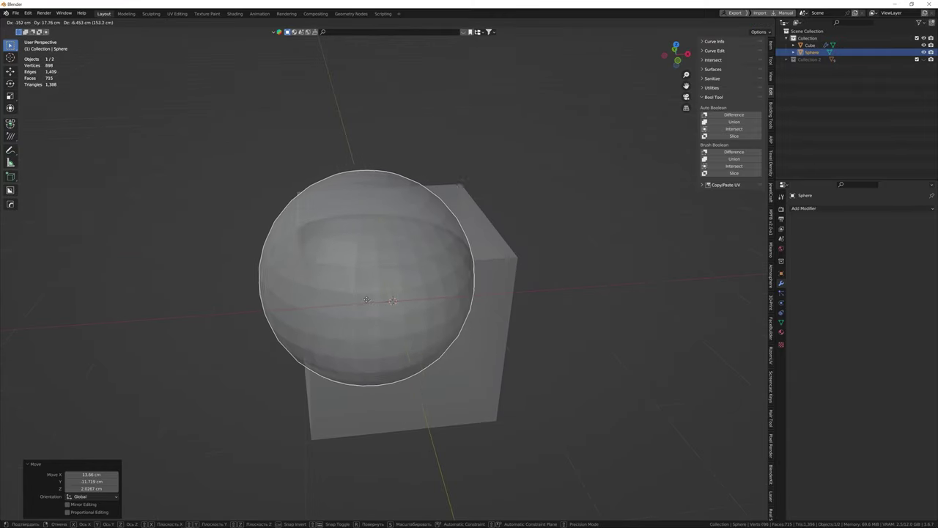
{"action": "left_click", "coordinate": [526, 291]}
{"action": "scroll", "coordinate": [498, 308], "scroll_direction": "up", "scroll_amount": 2}
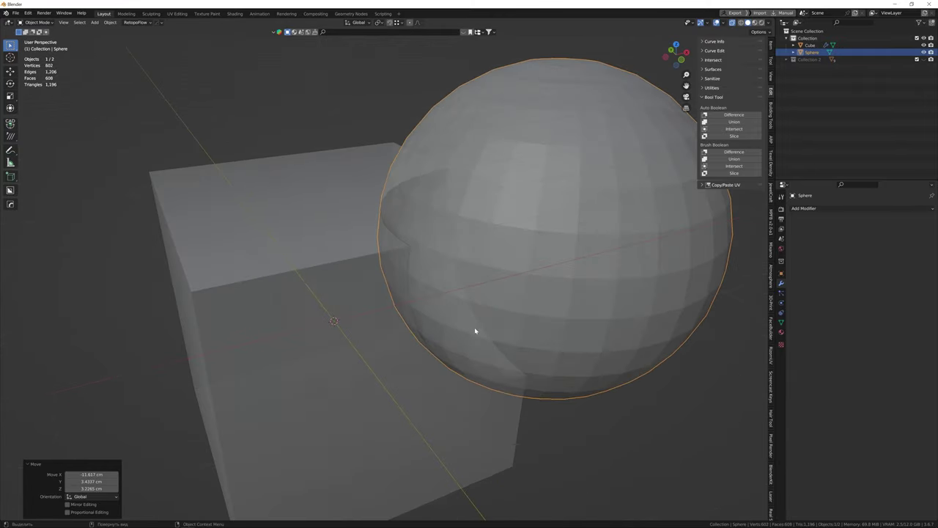
{"action": "scroll", "coordinate": [475, 323], "scroll_direction": "down", "scroll_amount": 4}
{"action": "mouse_move", "coordinate": [475, 322]}
{"action": "middle_mouse_down"}
{"action": "mouse_move", "coordinate": [478, 315]}
{"action": "mouse_move", "coordinate": [426, 311]}
{"action": "middle_mouse_up"}
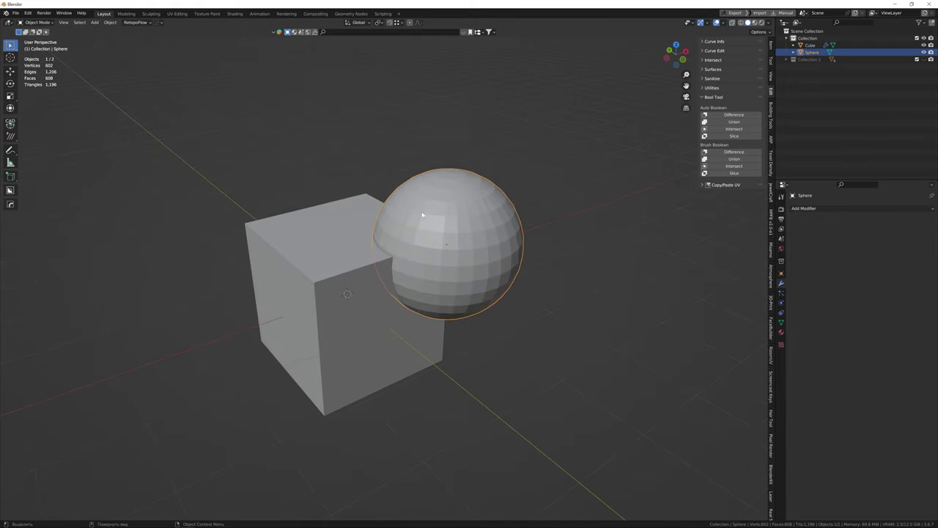
- Set the sphere's viewport Display As to Wireframe
{"action": "left_click", "coordinate": [781, 274]}
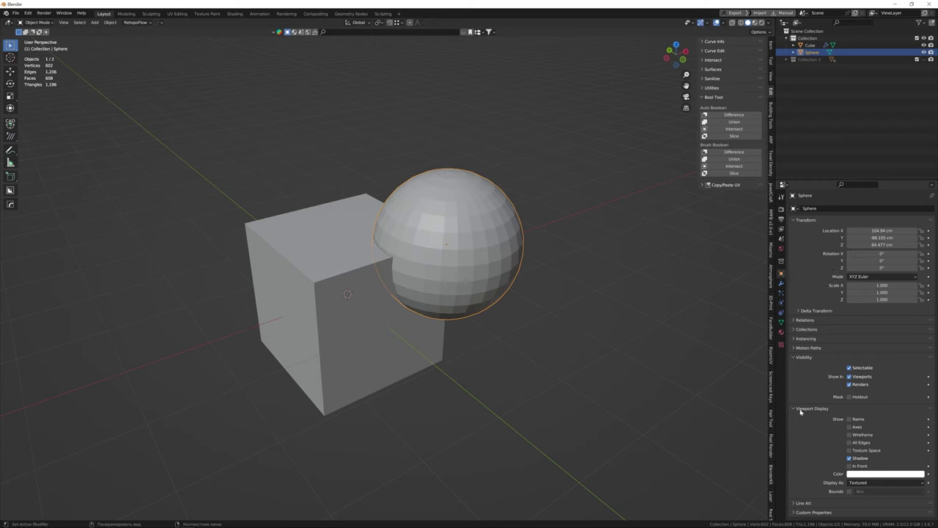
{"action": "left_click", "coordinate": [863, 483]}
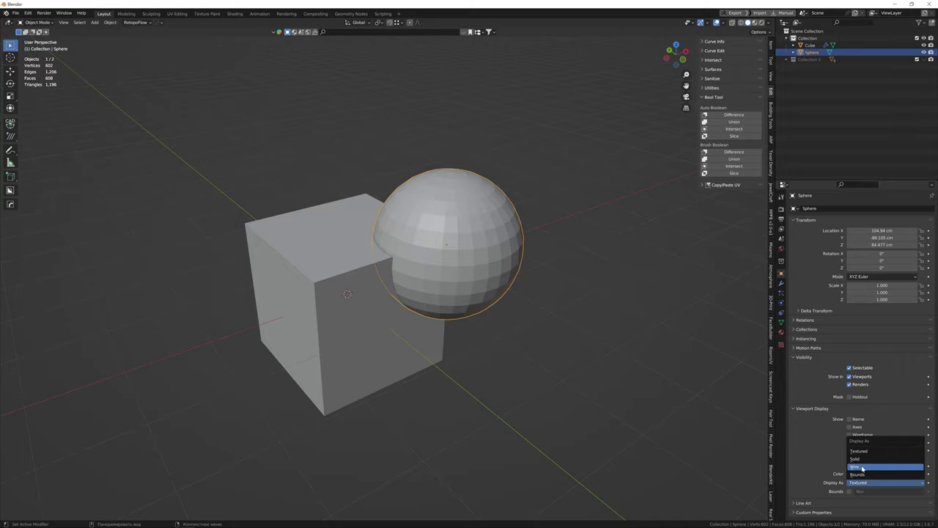
{"action": "left_click", "coordinate": [862, 467]}
{"action": "scroll", "coordinate": [459, 379], "scroll_direction": "up", "scroll_amount": 4}
{"action": "middle_click_drag", "start_coordinate": [440, 264], "coordinate": [451, 282]}
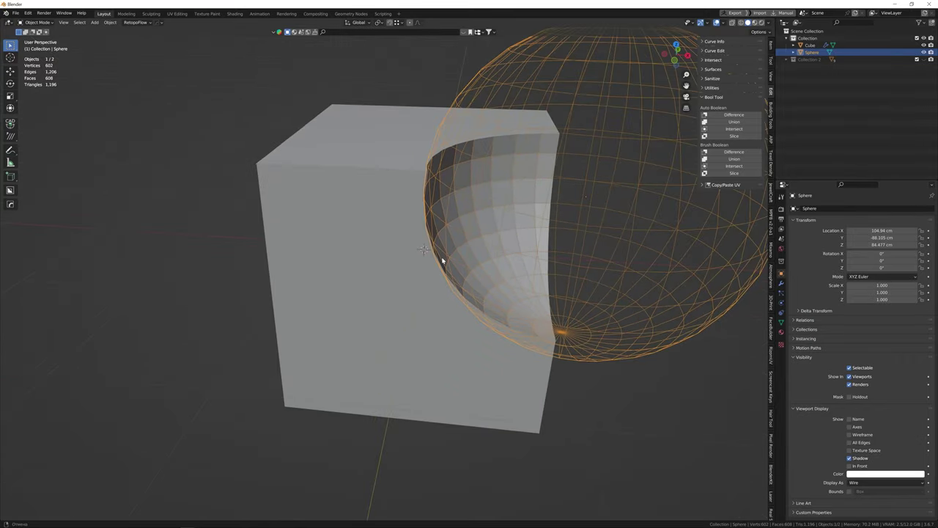
{"action": "scroll", "coordinate": [524, 231], "scroll_direction": "down", "scroll_amount": 5}
- Move the sphere onto the cube's top corner and set its Display As to Textured
{"action": "key", "text": "g"}
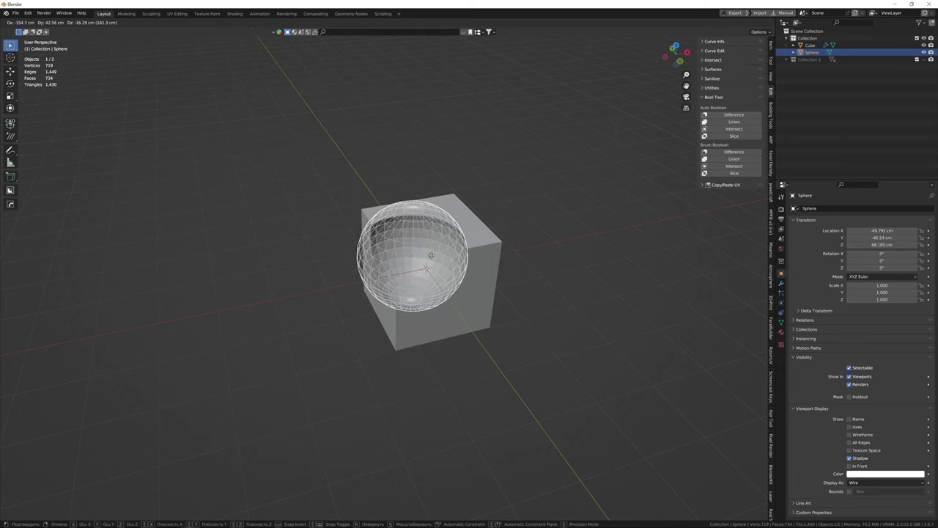
{"action": "left_click", "coordinate": [517, 240]}
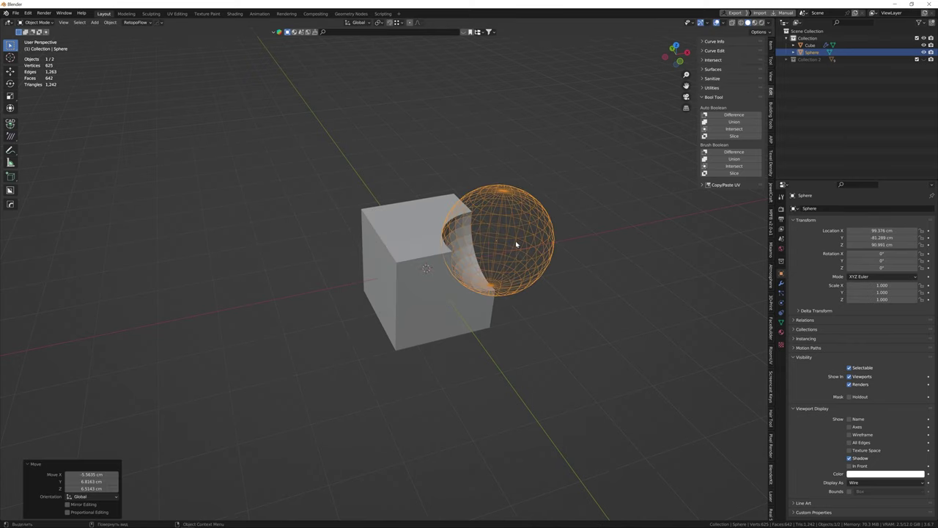
{"action": "middle_click_drag", "start_coordinate": [515, 241], "coordinate": [468, 221]}
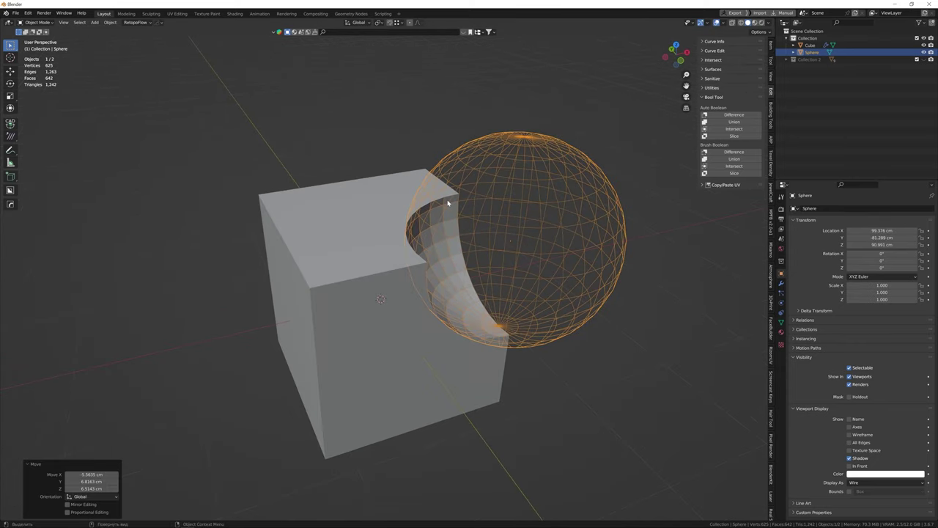
{"action": "left_click", "coordinate": [869, 482]}
{"action": "left_click", "coordinate": [866, 452]}
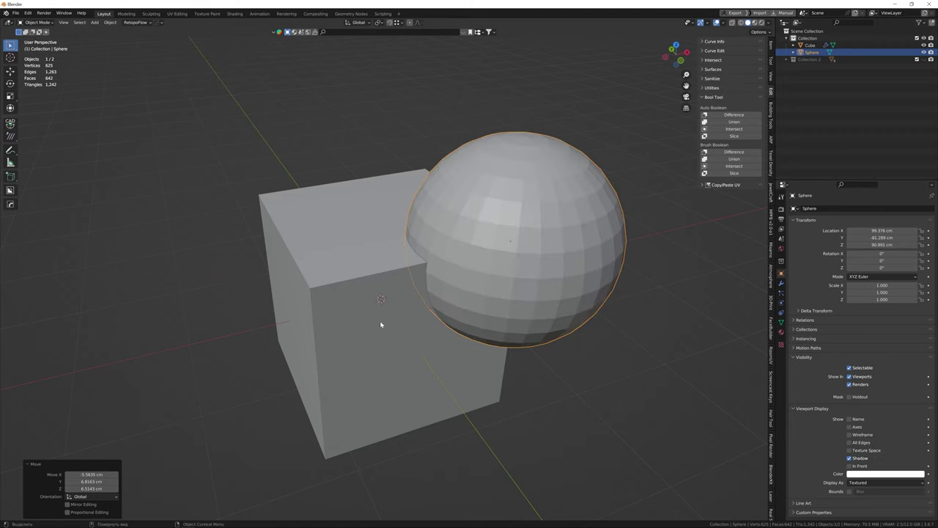
- On the cube's Boolean modifier, try Union, then set the operation to Intersect
{"action": "scroll", "coordinate": [390, 339], "scroll_direction": "down", "scroll_amount": 3}
{"action": "middle_click_drag", "start_coordinate": [413, 345], "coordinate": [388, 345]}
{"action": "left_click", "coordinate": [781, 284]}
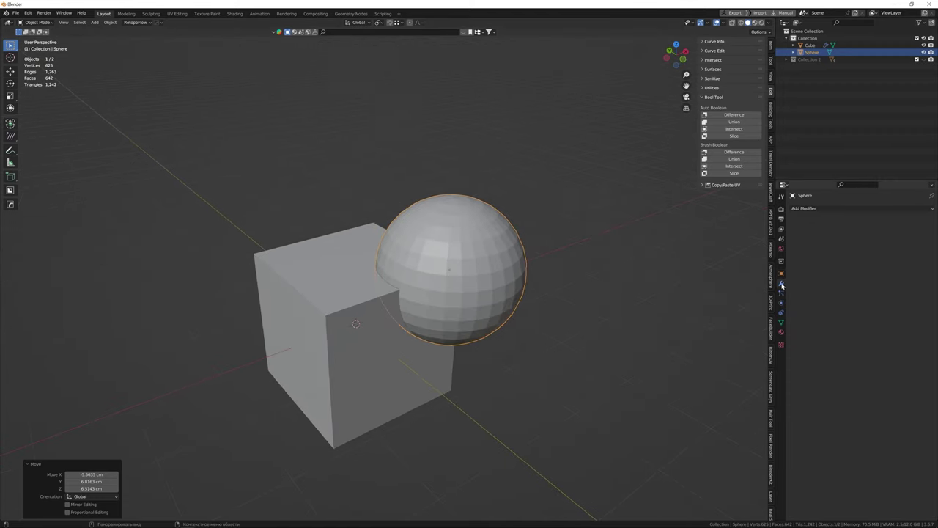
{"action": "left_click", "coordinate": [381, 350]}
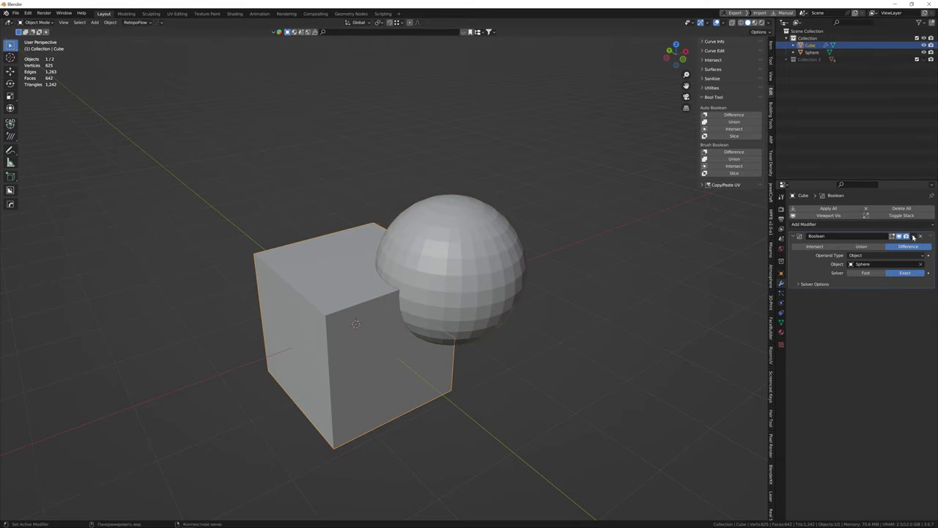
{"action": "left_click", "coordinate": [861, 246]}
{"action": "mouse_move", "coordinate": [411, 293]}
{"action": "middle_mouse_down"}
{"action": "mouse_move", "coordinate": [411, 259]}
{"action": "mouse_move", "coordinate": [430, 279]}
{"action": "mouse_move", "coordinate": [333, 292]}
{"action": "middle_mouse_up"}
{"action": "scroll", "coordinate": [406, 299], "scroll_direction": "down", "scroll_amount": 2}
{"action": "left_click", "coordinate": [814, 247]}
{"action": "scroll", "coordinate": [435, 267], "scroll_direction": "up", "scroll_amount": 3}
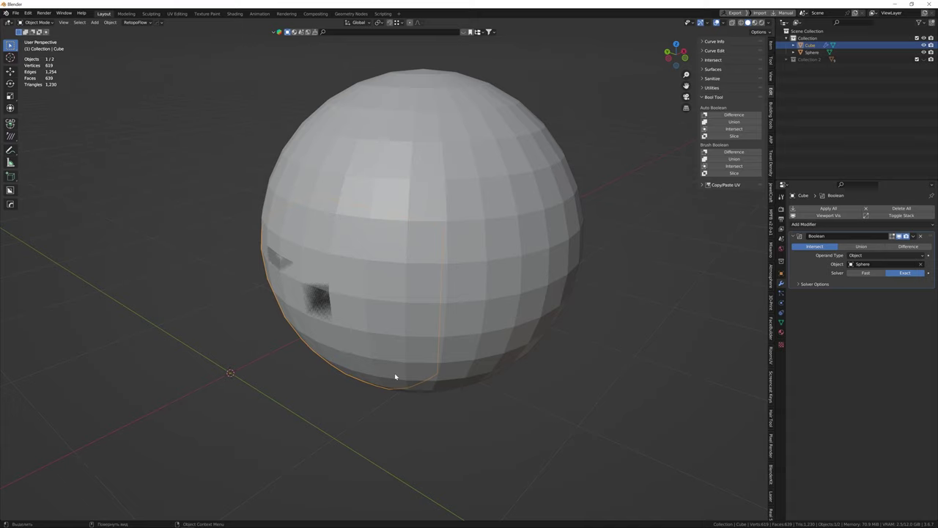
{"action": "mouse_move", "coordinate": [395, 376]}
{"action": "middle_mouse_down"}
{"action": "mouse_move", "coordinate": [379, 377]}
{"action": "mouse_move", "coordinate": [432, 350]}
{"action": "middle_mouse_up"}
{"action": "scroll", "coordinate": [436, 350], "scroll_direction": "down", "scroll_amount": 2}
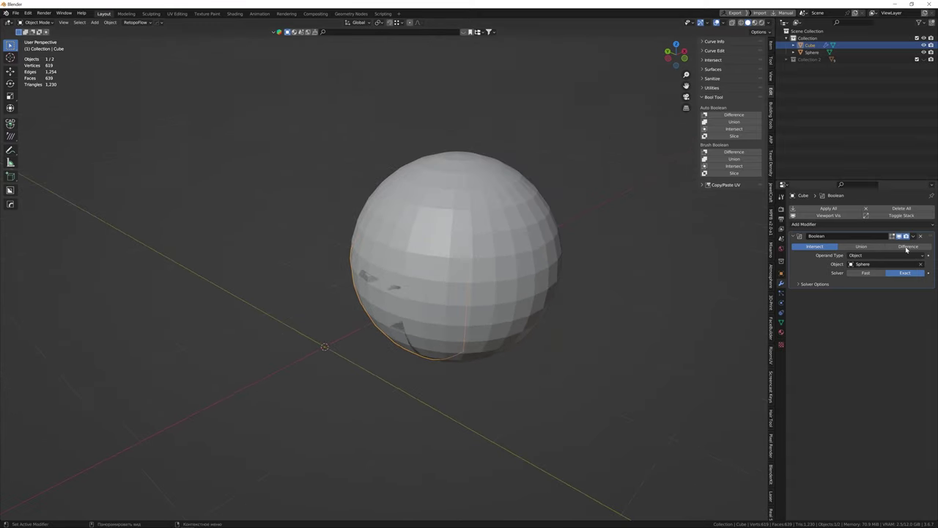
- Duplicate and delete the Boolean modifier, apply it, then undo the apply
{"action": "left_click", "coordinate": [915, 237]}
{"action": "left_click", "coordinate": [887, 247]}
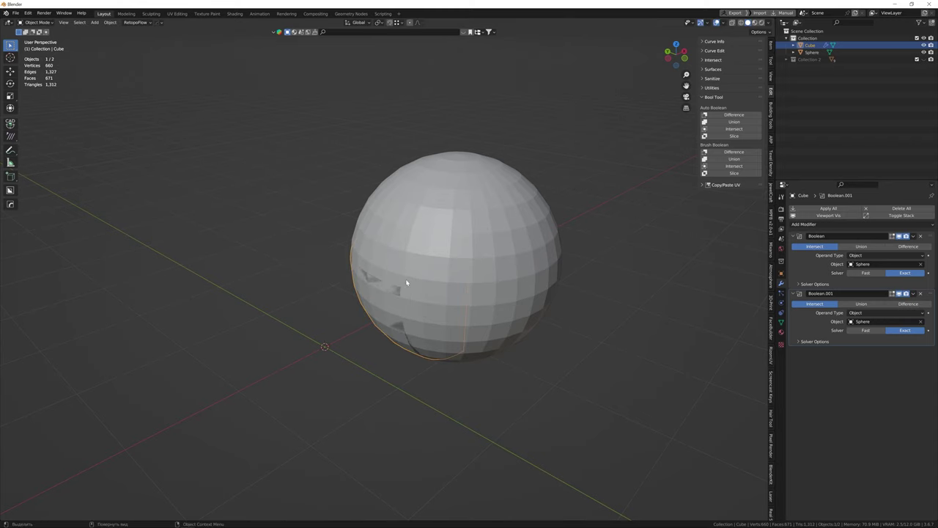
{"action": "left_click", "coordinate": [921, 293]}
{"action": "left_click", "coordinate": [914, 236]}
{"action": "left_click", "coordinate": [880, 243]}
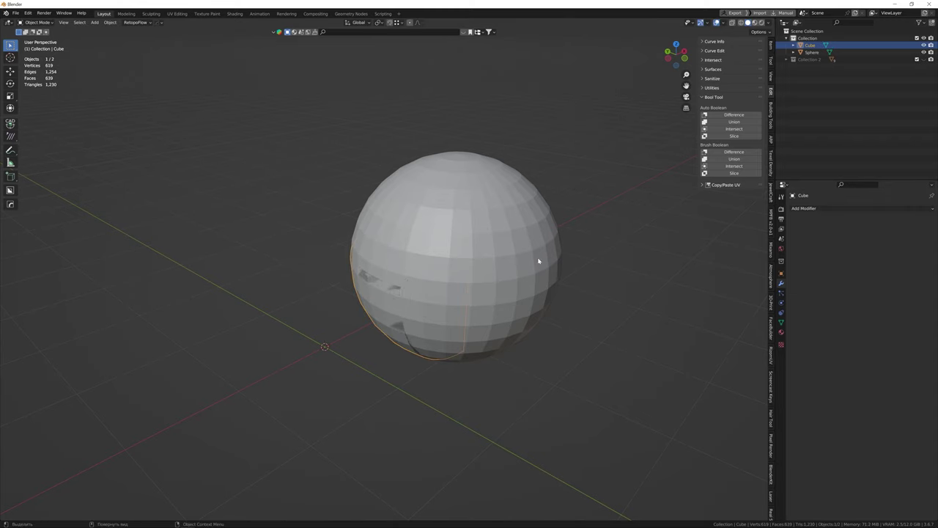
{"action": "key", "text": "g"}
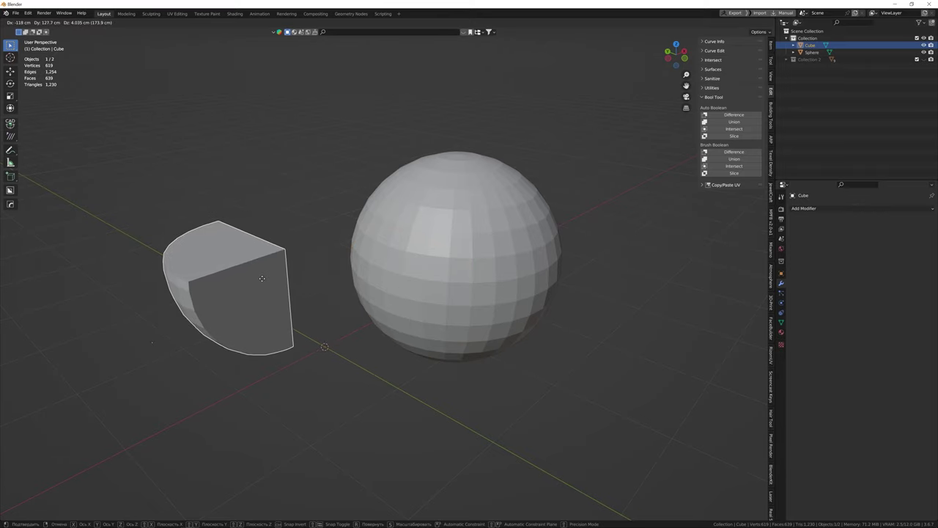
{"action": "key", "text": "Escape"}
{"action": "key", "text": "ctrl+z"}
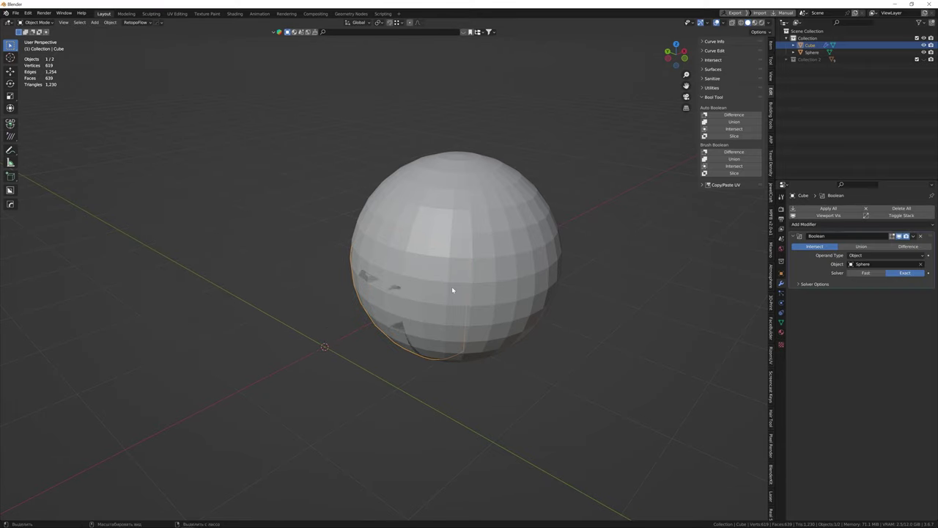
- Undo back to the Union result and remove the Boolean modifier from the cube
{"action": "key", "text": "ctrl+z"}
{"action": "scroll", "coordinate": [452, 291], "scroll_direction": "down", "scroll_amount": 4}
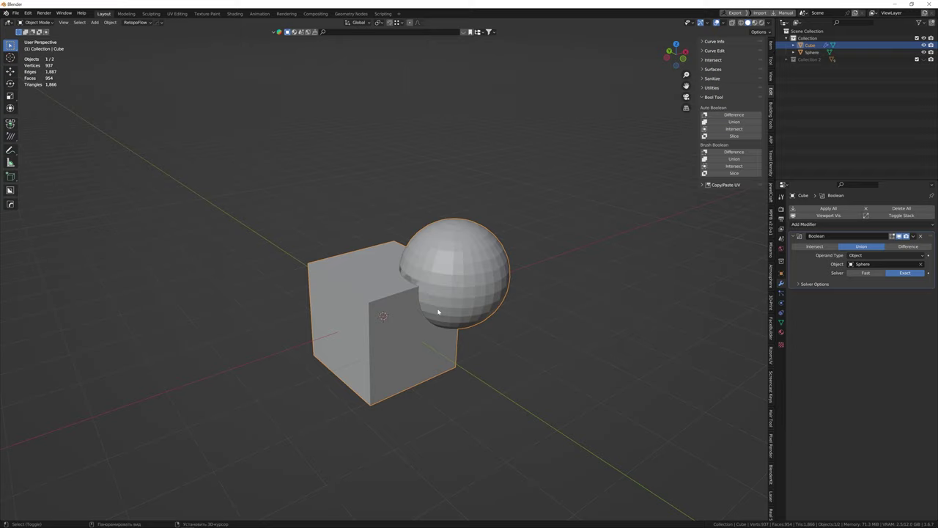
{"action": "scroll", "coordinate": [435, 309], "scroll_direction": "up", "scroll_amount": 2}
{"action": "scroll", "coordinate": [435, 309], "scroll_direction": "down", "scroll_amount": 1}
{"action": "scroll", "coordinate": [442, 314], "scroll_direction": "down", "scroll_amount": 1}
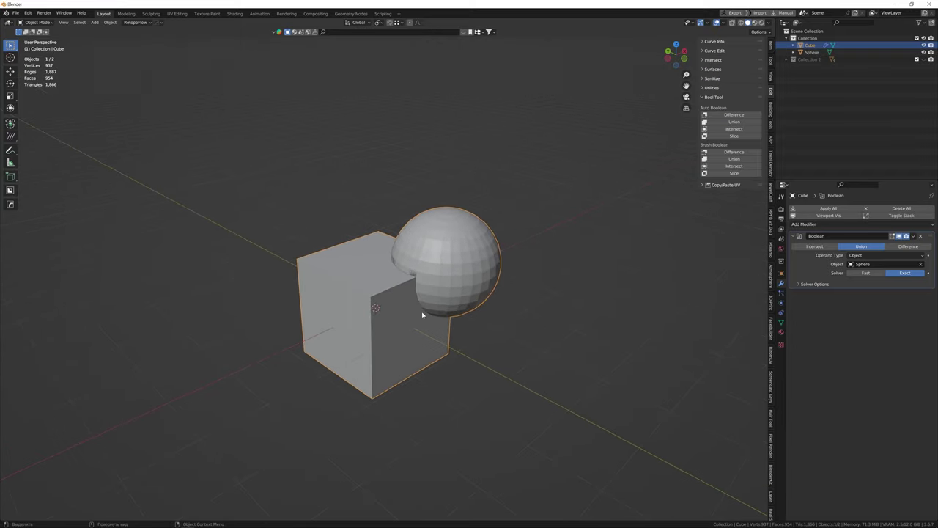
{"action": "scroll", "coordinate": [422, 315], "scroll_direction": "up", "scroll_amount": 2}
{"action": "left_click", "coordinate": [921, 235]}
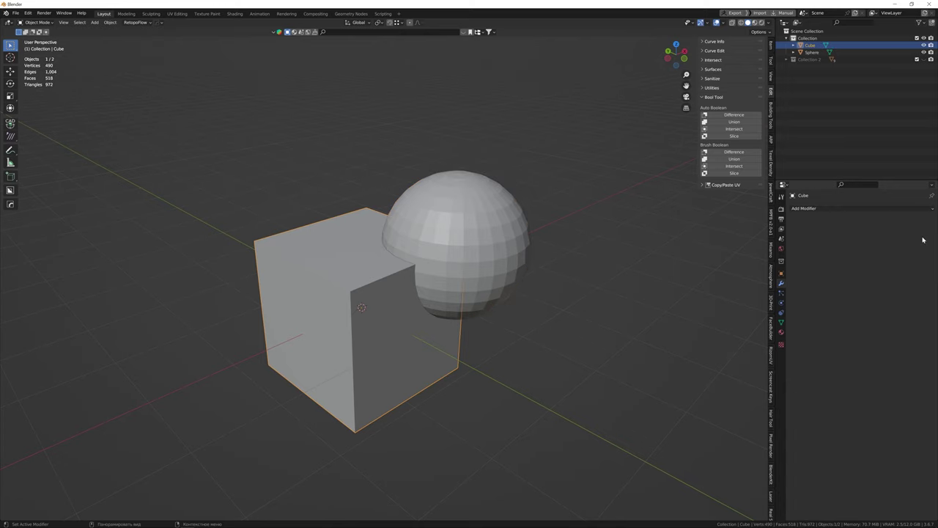
{"action": "scroll", "coordinate": [397, 345], "scroll_direction": "up", "scroll_amount": 2}
{"action": "middle_click_drag", "start_coordinate": [401, 347], "coordinate": [398, 346]}
{"action": "scroll", "coordinate": [393, 348], "scroll_direction": "down", "scroll_amount": 2}
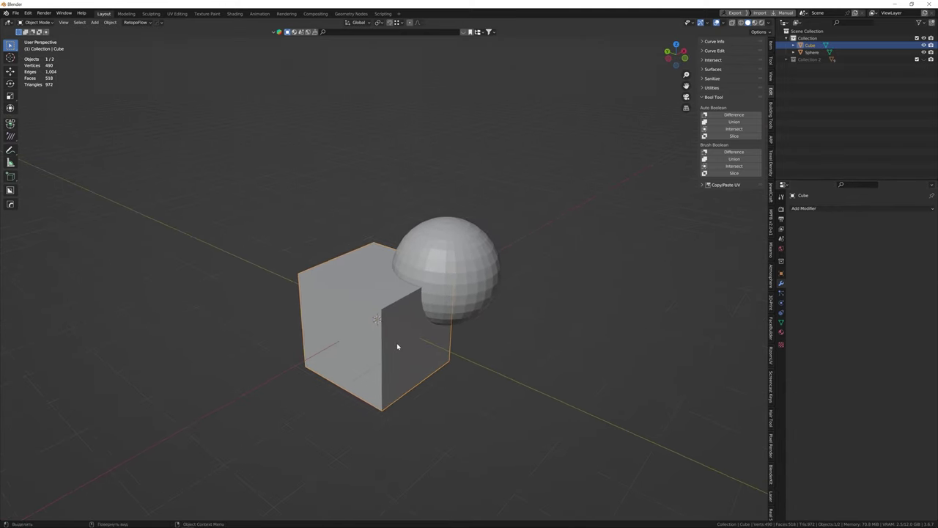
{"action": "left_click", "coordinate": [27, 12]}
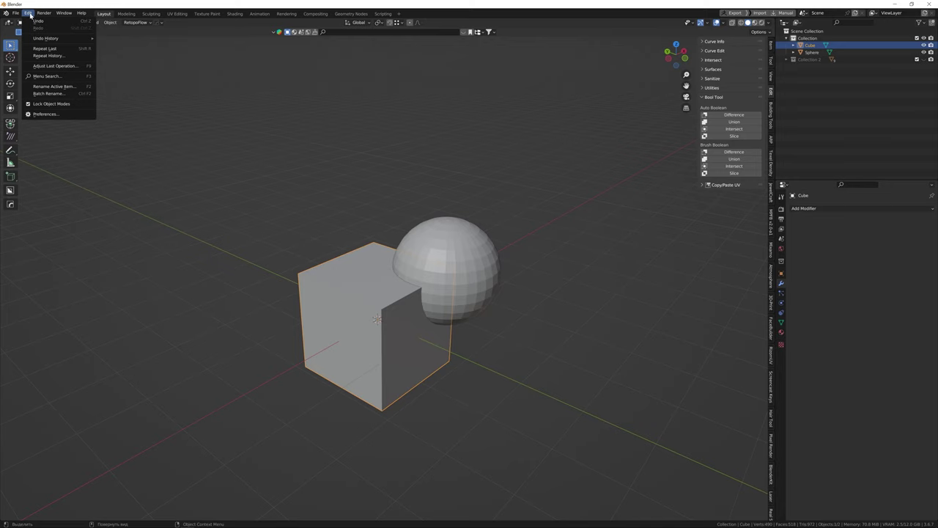
- In Preferences > Add-ons, search 'bool' to check Bool Tool, then save the preferences
{"action": "left_click", "coordinate": [53, 116]}
{"action": "left_click", "coordinate": [30, 81]}
{"action": "left_click_drag", "start_coordinate": [102, 14], "coordinate": [123, 22]}
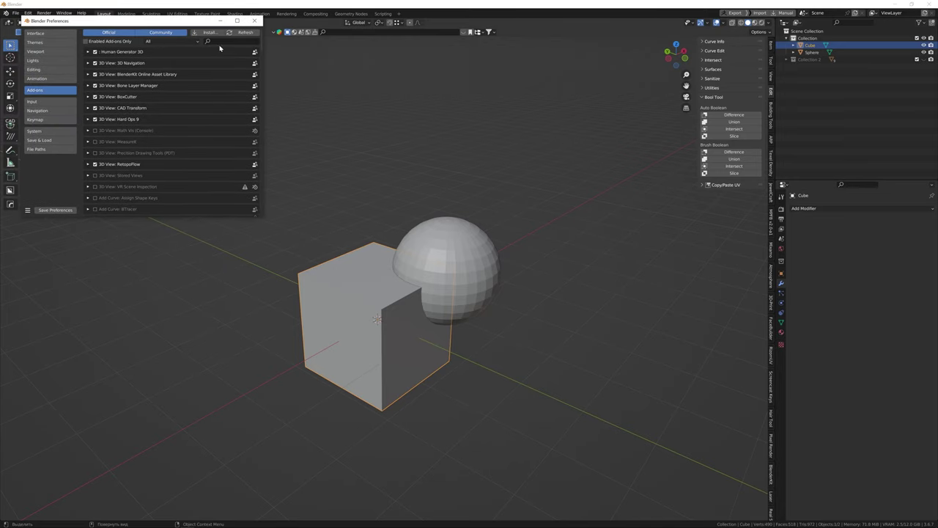
{"action": "type", "text": "b"}
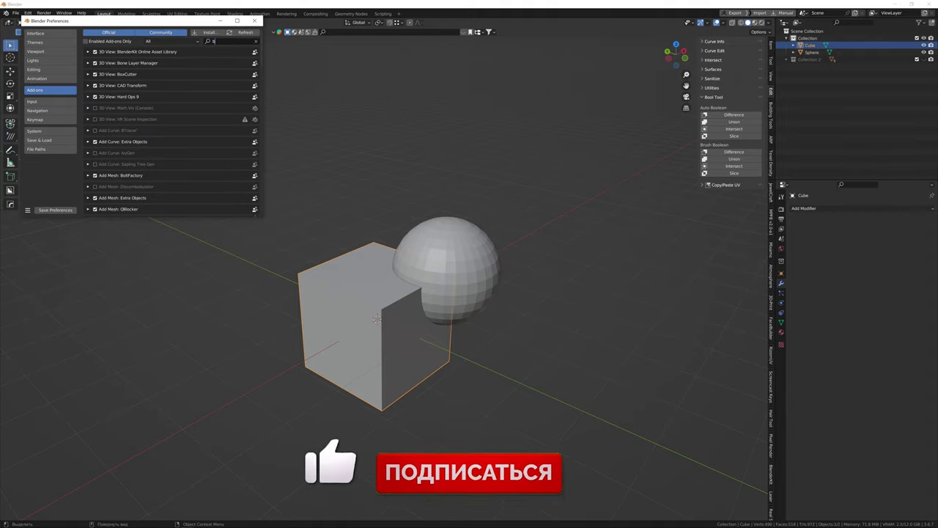
{"action": "type", "text": "ool"}
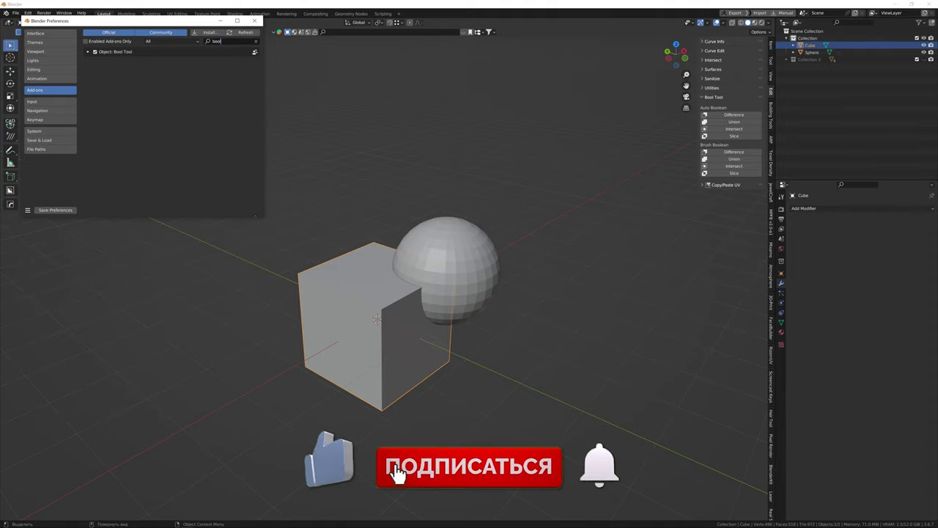
{"action": "left_click", "coordinate": [88, 52]}
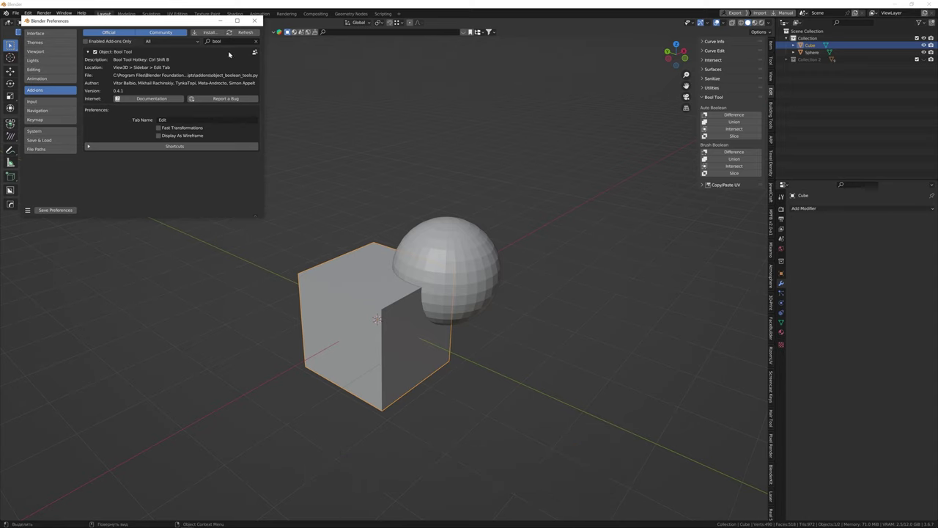
{"action": "left_click", "coordinate": [87, 52]}
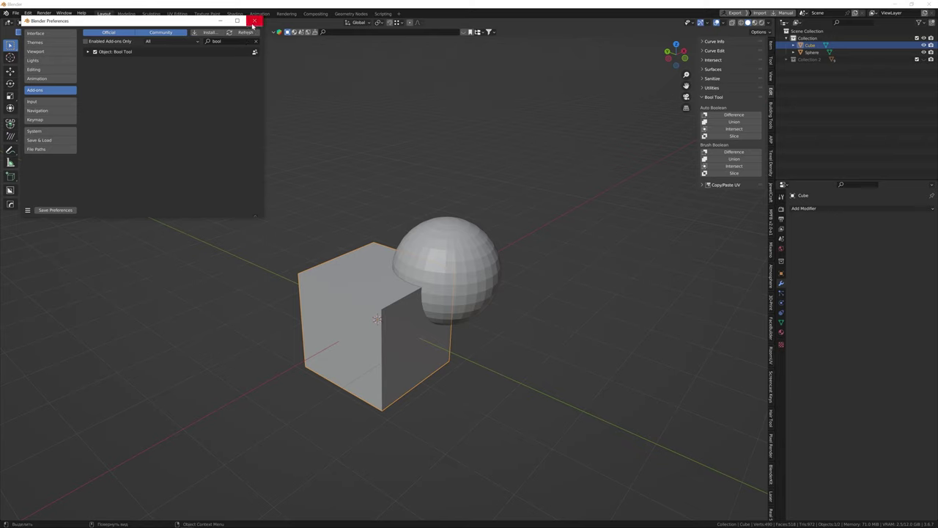
{"action": "left_click", "coordinate": [55, 210]}
- Close Preferences, select the sphere, then Shift-select the cube as the active object
{"action": "left_click", "coordinate": [254, 21]}
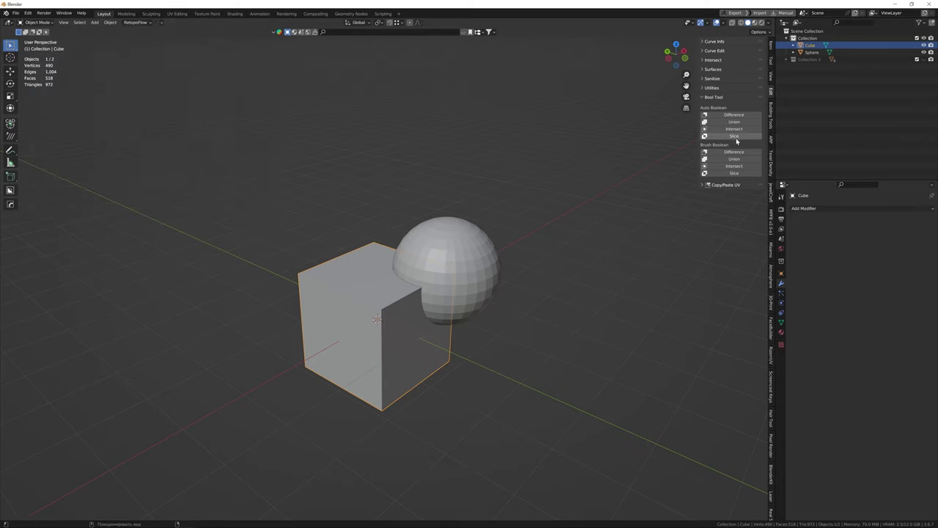
{"action": "left_click", "coordinate": [465, 250]}
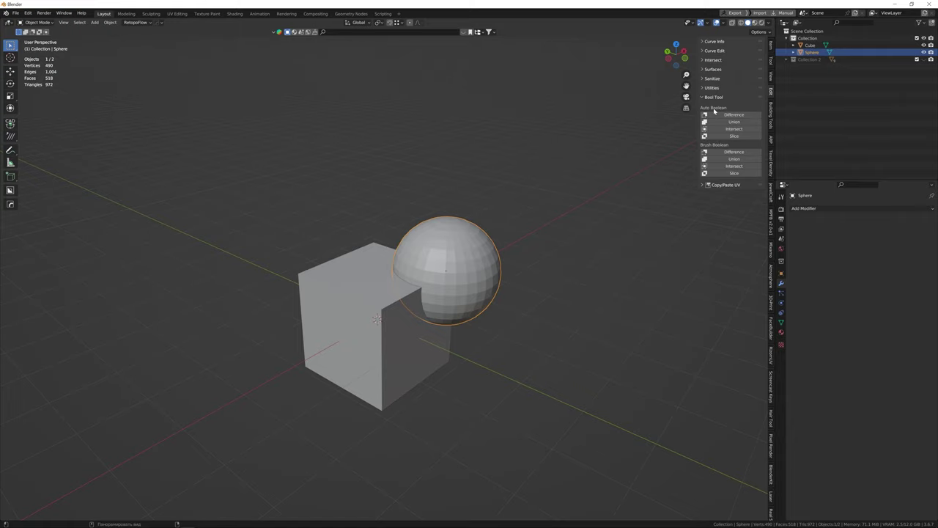
{"action": "scroll", "coordinate": [447, 283], "scroll_direction": "up", "scroll_amount": 4}
{"action": "scroll", "coordinate": [442, 292], "scroll_direction": "down", "scroll_amount": 5}
{"action": "scroll", "coordinate": [438, 297], "scroll_direction": "up", "scroll_amount": 1}
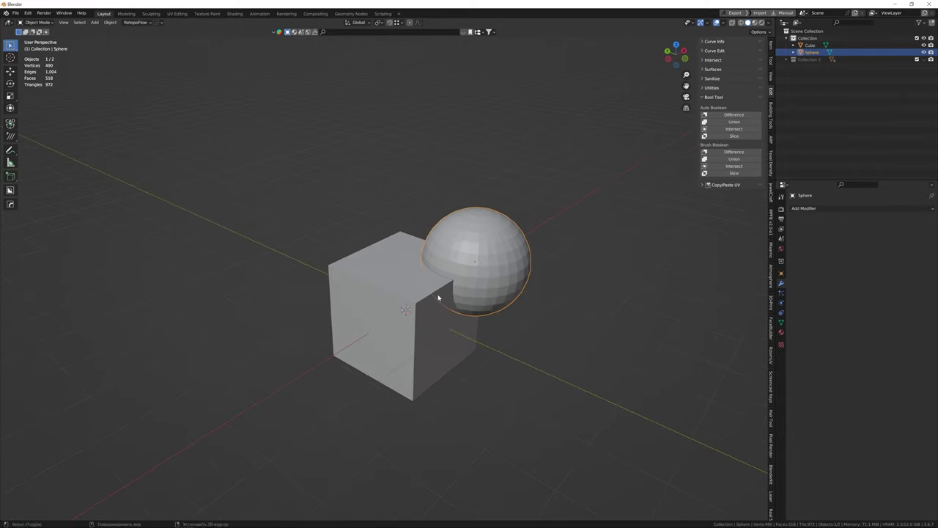
{"action": "scroll", "coordinate": [439, 298], "scroll_direction": "up", "scroll_amount": 3}
{"action": "scroll", "coordinate": [433, 294], "scroll_direction": "down", "scroll_amount": 4}
{"action": "scroll", "coordinate": [513, 300], "scroll_direction": "up", "scroll_amount": 1}
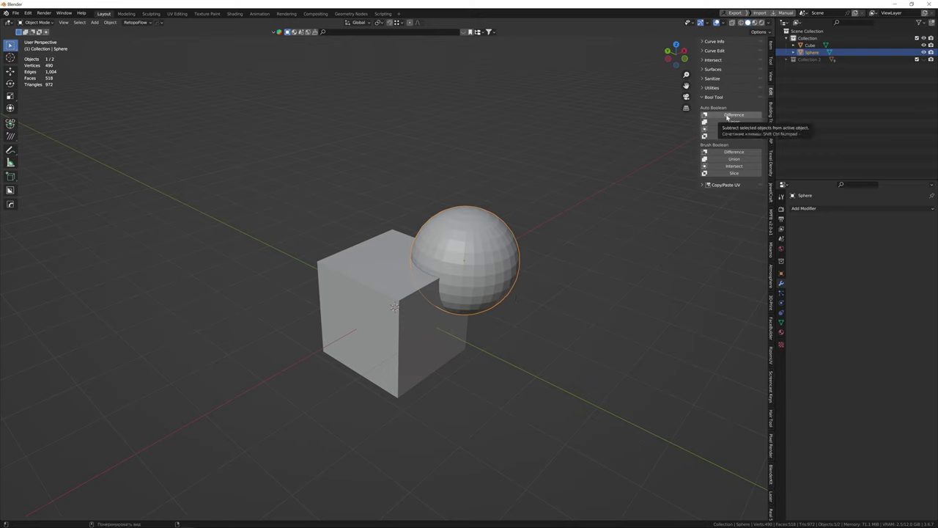
{"action": "mouse_move", "coordinate": [395, 316]}
{"action": "middle_mouse_down"}
{"action": "mouse_move", "coordinate": [394, 325]}
{"action": "mouse_move", "coordinate": [410, 325]}
{"action": "mouse_move", "coordinate": [403, 318]}
{"action": "mouse_move", "coordinate": [391, 331]}
{"action": "mouse_move", "coordinate": [430, 254]}
{"action": "mouse_move", "coordinate": [460, 259]}
{"action": "middle_mouse_up"}
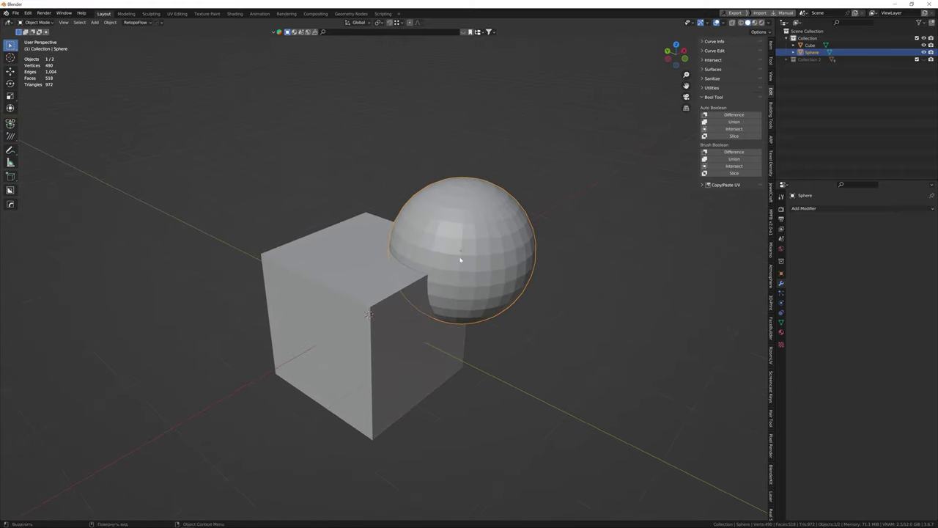
{"action": "mouse_move", "coordinate": [472, 325]}
{"action": "middle_mouse_down"}
{"action": "mouse_move", "coordinate": [492, 306]}
{"action": "mouse_move", "coordinate": [481, 305]}
{"action": "middle_mouse_up"}
{"action": "scroll", "coordinate": [459, 294], "scroll_direction": "down", "scroll_amount": 2}
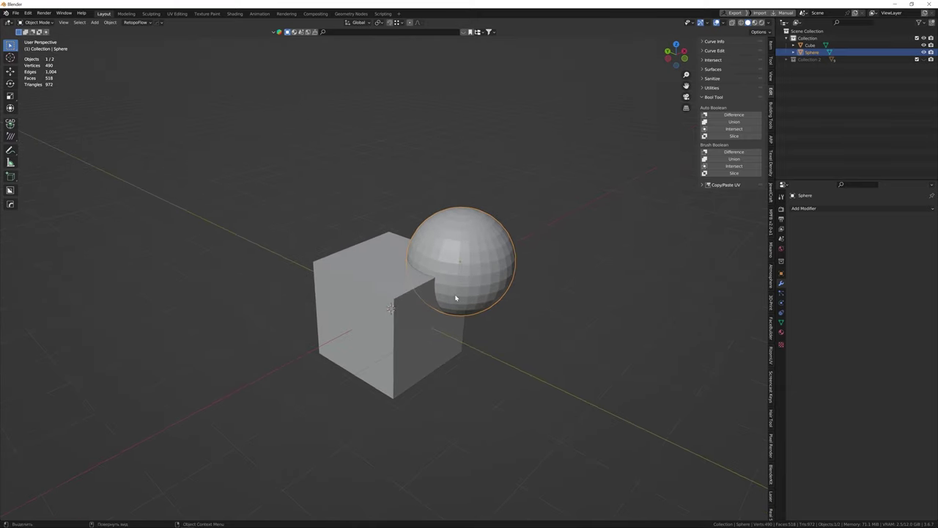
{"action": "scroll", "coordinate": [452, 292], "scroll_direction": "up", "scroll_amount": 2}
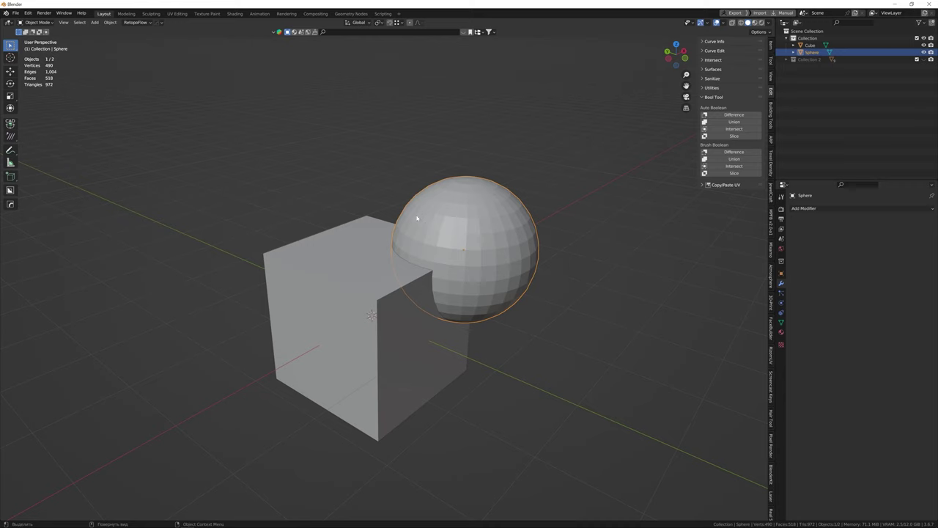
{"action": "left_click", "coordinate": [332, 278], "text": "shift"}
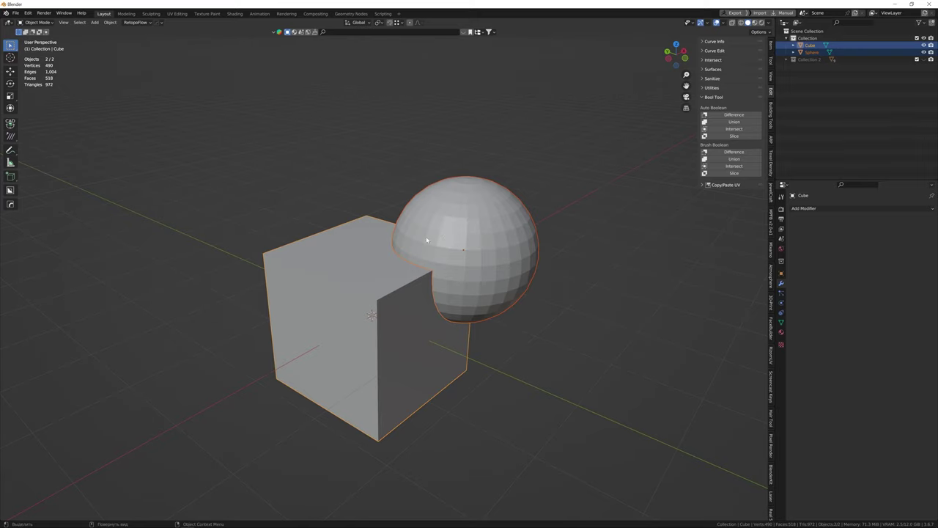
- Apply Bool Tool Auto Difference (Ctrl+Numpad minus) to the cube, undoing and redoing to compare the cut
{"action": "key", "text": "ctrl+KP_Subtract"}
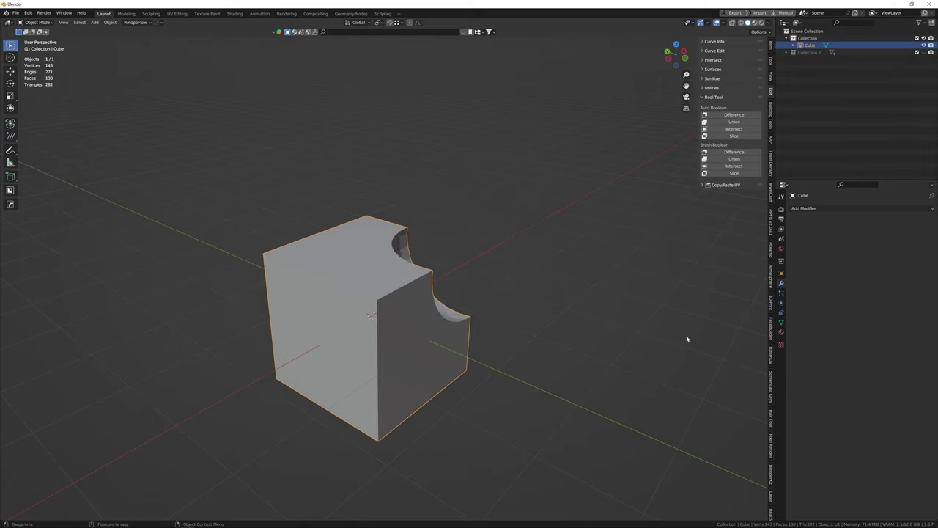
{"action": "mouse_move", "coordinate": [589, 323]}
{"action": "middle_mouse_down"}
{"action": "mouse_move", "coordinate": [533, 340]}
{"action": "mouse_move", "coordinate": [553, 333]}
{"action": "mouse_move", "coordinate": [520, 268]}
{"action": "mouse_move", "coordinate": [476, 329]}
{"action": "mouse_move", "coordinate": [545, 329]}
{"action": "mouse_move", "coordinate": [380, 333]}
{"action": "mouse_move", "coordinate": [403, 327]}
{"action": "middle_mouse_up"}
{"action": "key", "text": "ctrl+z"}
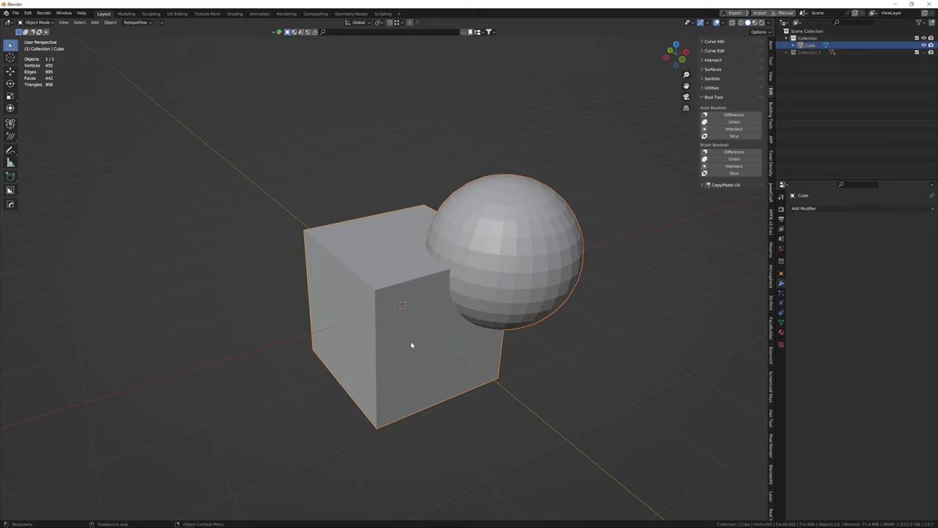
{"action": "key", "text": "ctrl+shift+z"}
{"action": "middle_click_drag", "start_coordinate": [411, 341], "coordinate": [463, 319]}
{"action": "key", "text": "ctrl+z"}
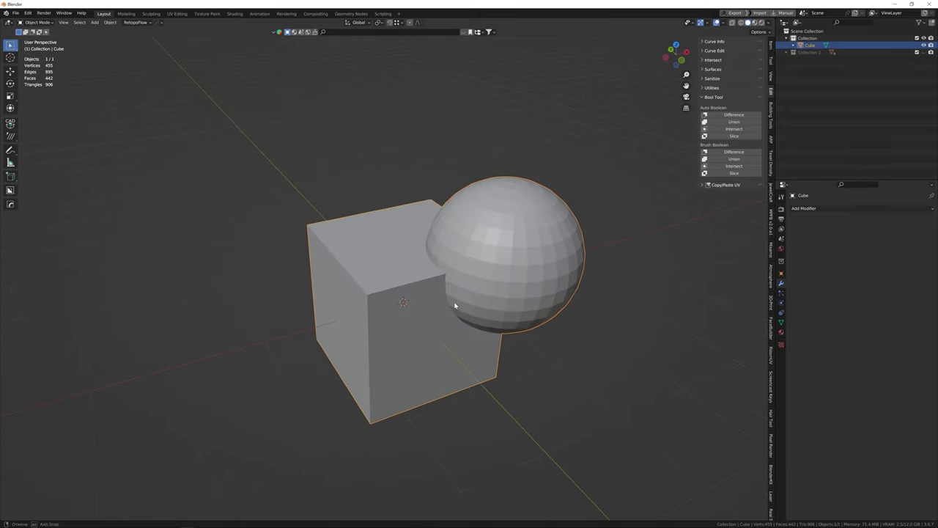
{"action": "middle_click_drag", "start_coordinate": [435, 350], "coordinate": [432, 341]}
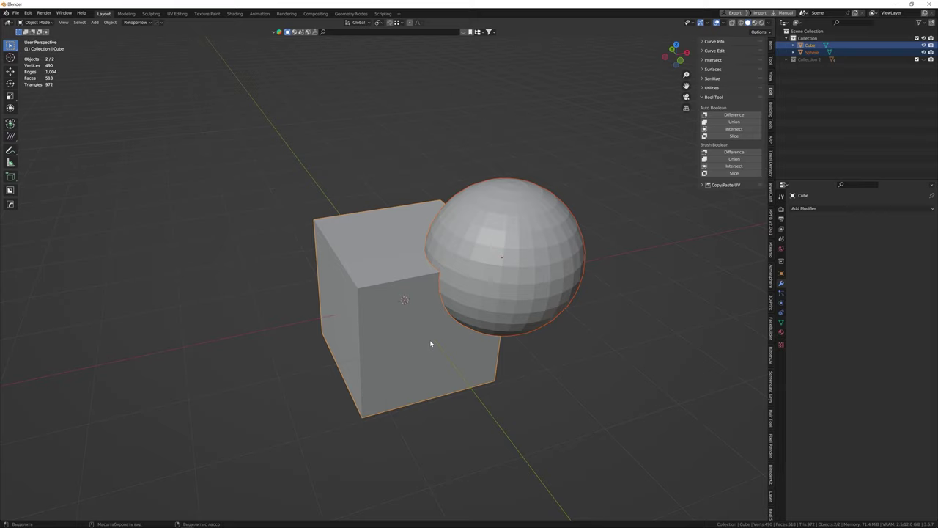
{"action": "key", "text": "ctrl+shift+z"}
{"action": "mouse_move", "coordinate": [431, 341]}
{"action": "middle_mouse_down"}
{"action": "mouse_move", "coordinate": [475, 323]}
{"action": "mouse_move", "coordinate": [449, 262]}
{"action": "middle_mouse_up"}
{"action": "mouse_move", "coordinate": [460, 307]}
{"action": "middle_mouse_down"}
{"action": "mouse_move", "coordinate": [465, 320]}
{"action": "mouse_move", "coordinate": [480, 310]}
{"action": "middle_mouse_up"}
{"action": "scroll", "coordinate": [484, 304], "scroll_direction": "up", "scroll_amount": 2}
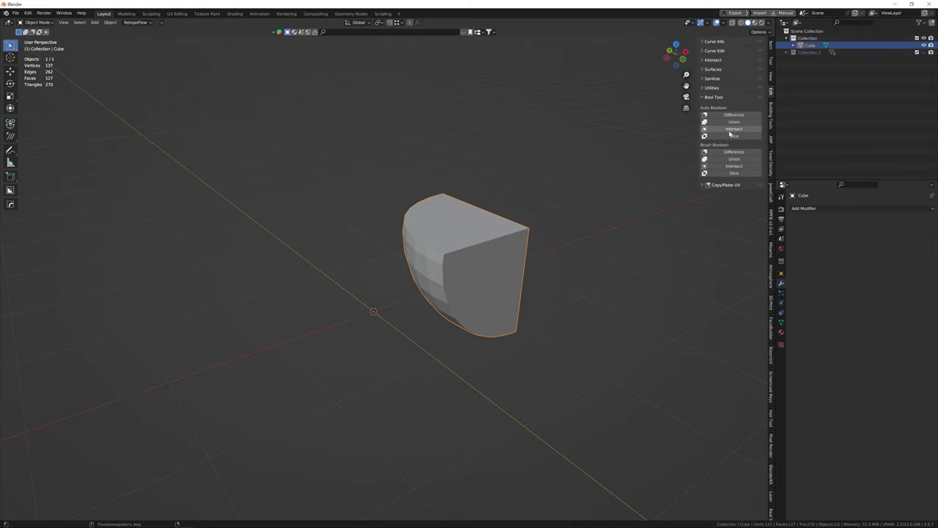
{"action": "middle_click_drag", "start_coordinate": [490, 270], "coordinate": [496, 281]}
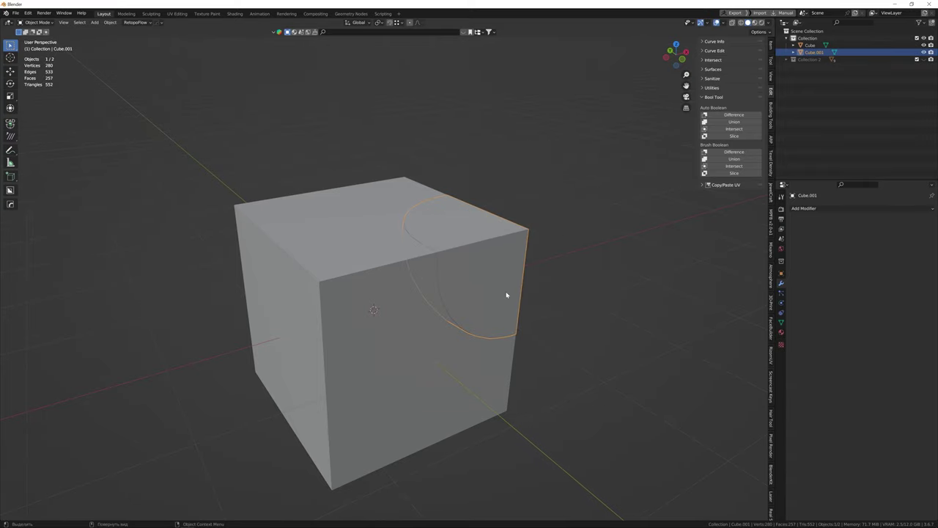
- Orbit and zoom around the restored cube and sphere to view them from new angles
{"action": "scroll", "coordinate": [506, 295], "scroll_direction": "down", "scroll_amount": 2}
{"action": "scroll", "coordinate": [483, 294], "scroll_direction": "down", "scroll_amount": 2}
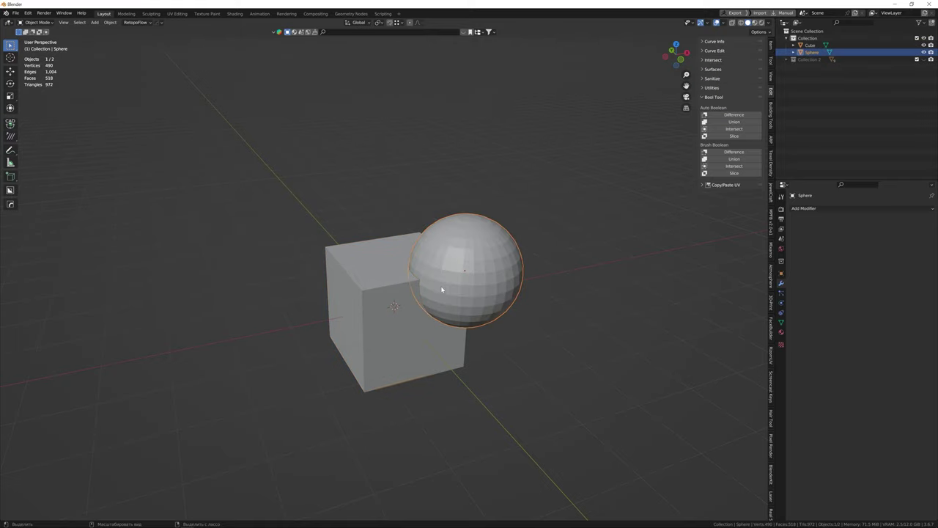
{"action": "scroll", "coordinate": [440, 308], "scroll_direction": "up", "scroll_amount": 2}
{"action": "middle_click_drag", "start_coordinate": [437, 318], "coordinate": [407, 314]}
{"action": "scroll", "coordinate": [429, 310], "scroll_direction": "down", "scroll_amount": 2}
{"action": "scroll", "coordinate": [423, 317], "scroll_direction": "up", "scroll_amount": 2}
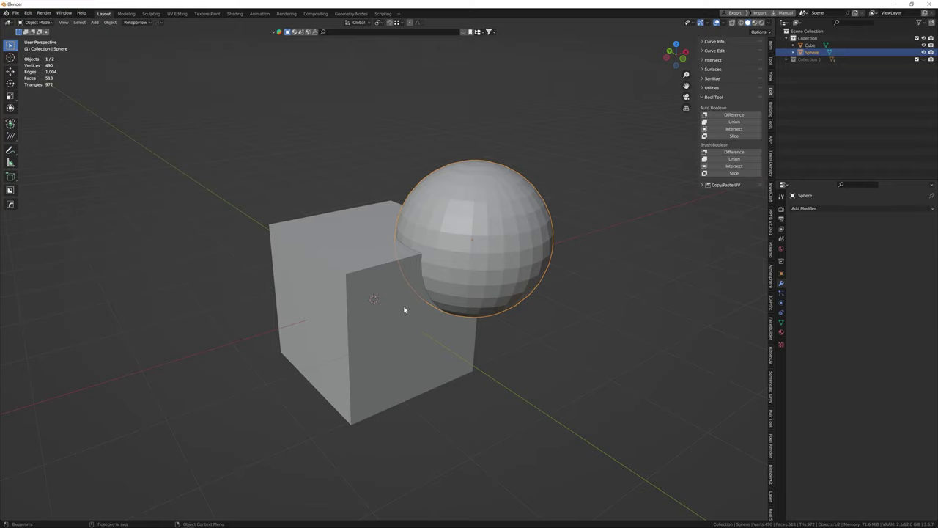
{"action": "middle_click_drag", "start_coordinate": [393, 314], "coordinate": [404, 314]}
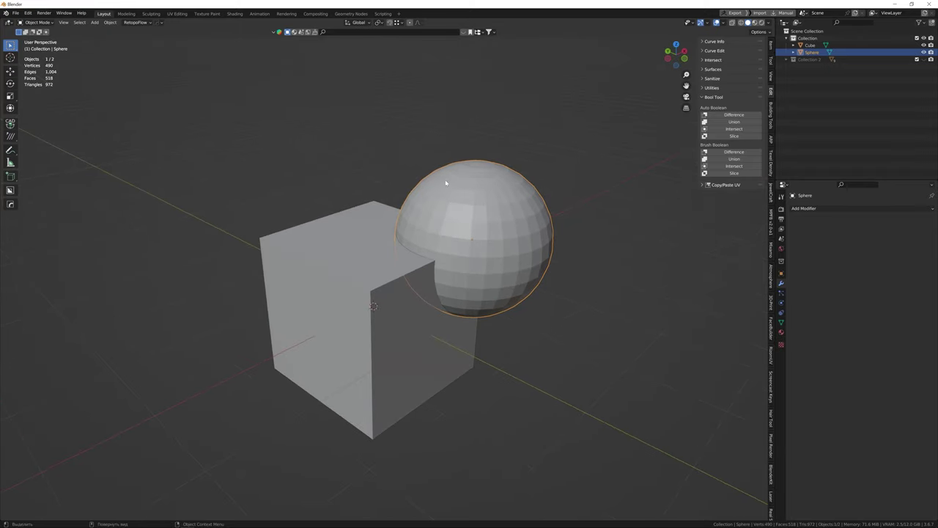
{"action": "middle_click_drag", "start_coordinate": [452, 296], "coordinate": [622, 310]}
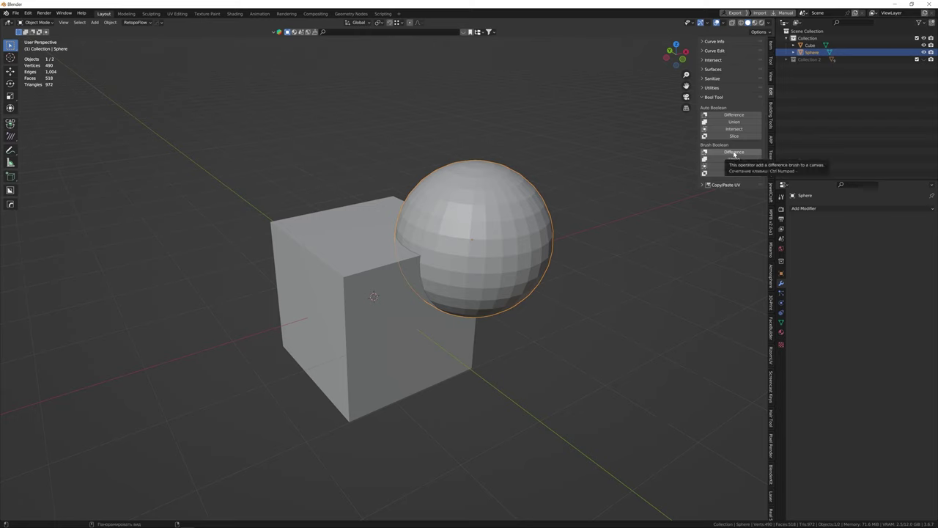
- Cut the sphere out of the cube as a live Brush Boolean Difference cutter
{"action": "left_click", "coordinate": [355, 258], "text": "shift"}
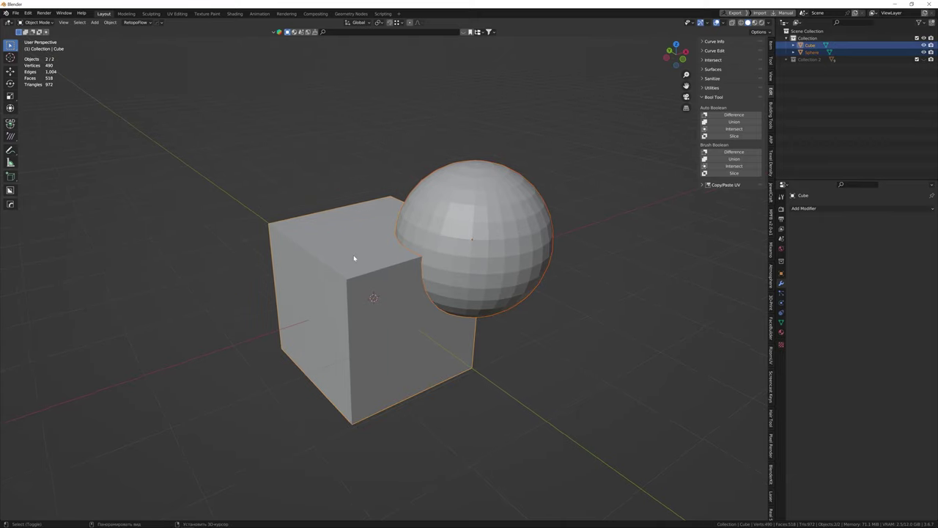
{"action": "key", "text": "ctrl+KP_Subtract"}
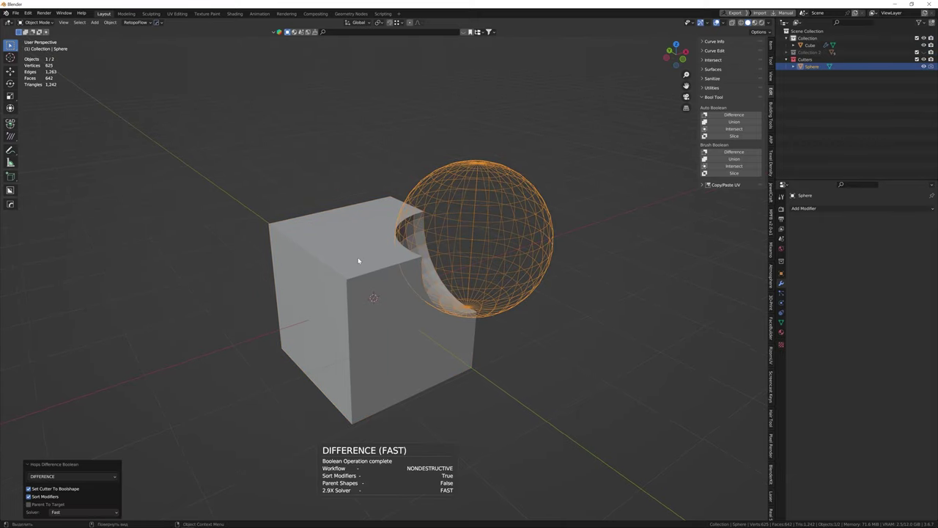
{"action": "middle_click_drag", "start_coordinate": [454, 311], "coordinate": [419, 310]}
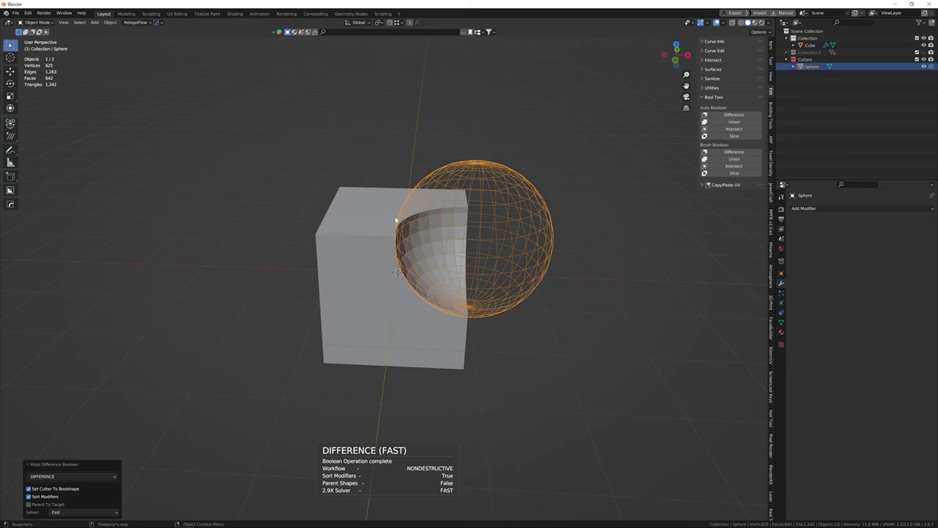
{"action": "middle_click_drag", "start_coordinate": [509, 300], "coordinate": [469, 249]}
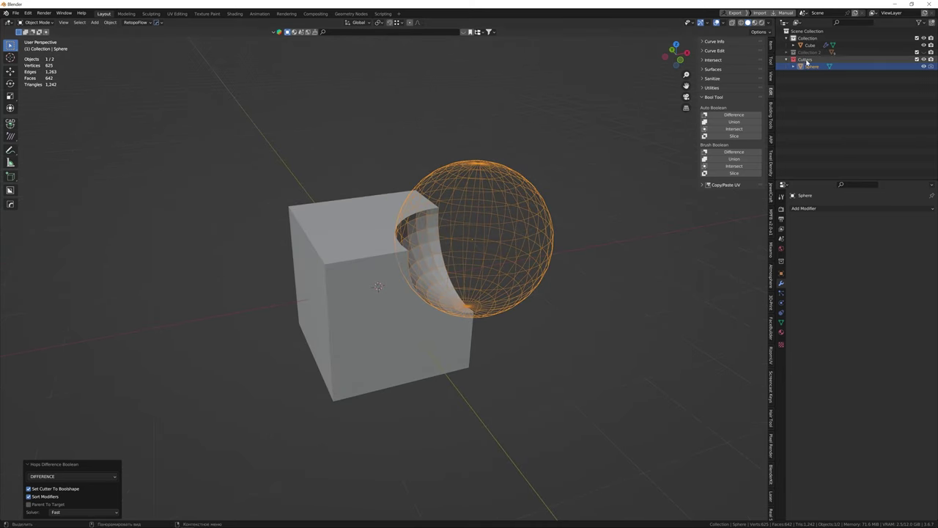
{"action": "middle_click_drag", "start_coordinate": [469, 236], "coordinate": [479, 234]}
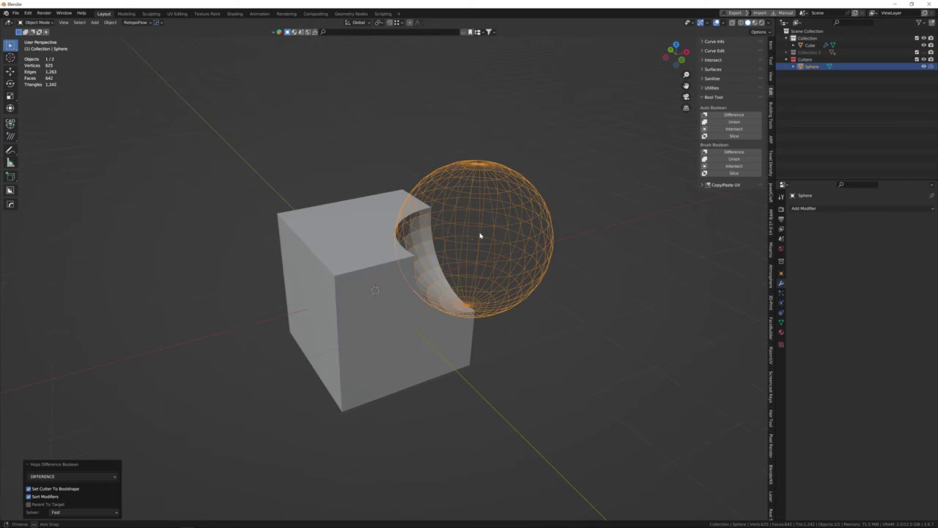
{"action": "left_click", "coordinate": [781, 272]}
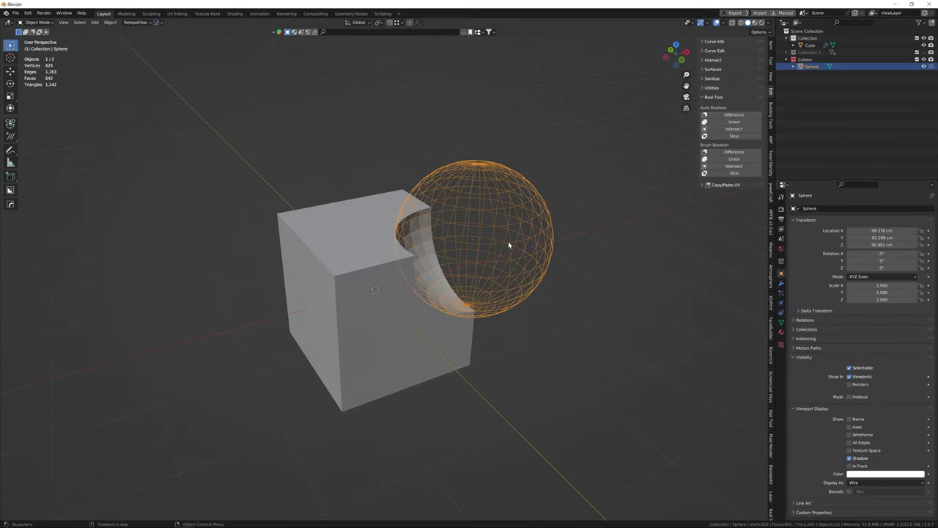
- Move the wireframe sphere cutter three times to reshape the hollow, then check the cube's Boolean modifier
{"action": "key", "text": "g"}
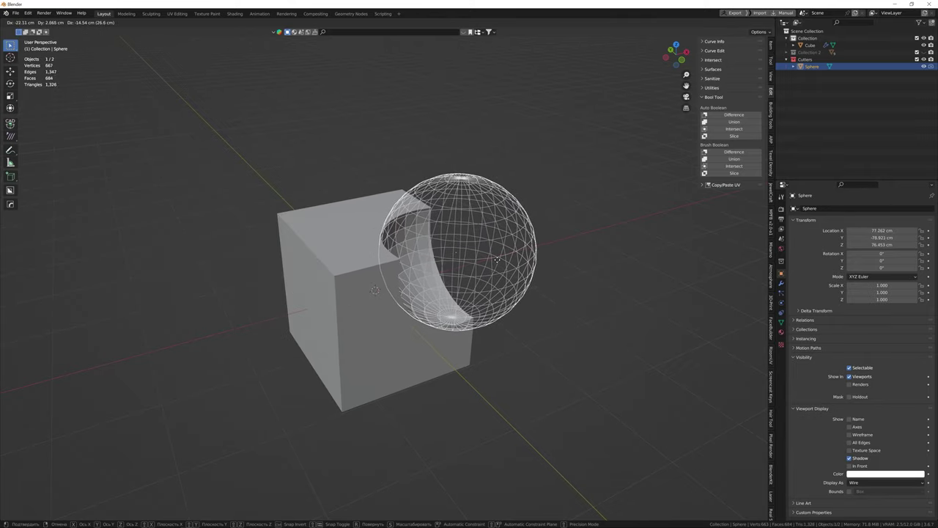
{"action": "left_click", "coordinate": [496, 263]}
{"action": "mouse_move", "coordinate": [497, 259]}
{"action": "middle_mouse_down"}
{"action": "mouse_move", "coordinate": [462, 275]}
{"action": "mouse_move", "coordinate": [359, 249]}
{"action": "mouse_move", "coordinate": [469, 308]}
{"action": "mouse_move", "coordinate": [446, 295]}
{"action": "mouse_move", "coordinate": [455, 291]}
{"action": "middle_mouse_up"}
{"action": "key", "text": "g"}
{"action": "left_click", "coordinate": [489, 268]}
{"action": "key", "text": "g"}
{"action": "left_click", "coordinate": [477, 326]}
{"action": "scroll", "coordinate": [446, 295], "scroll_direction": "down", "scroll_amount": 3}
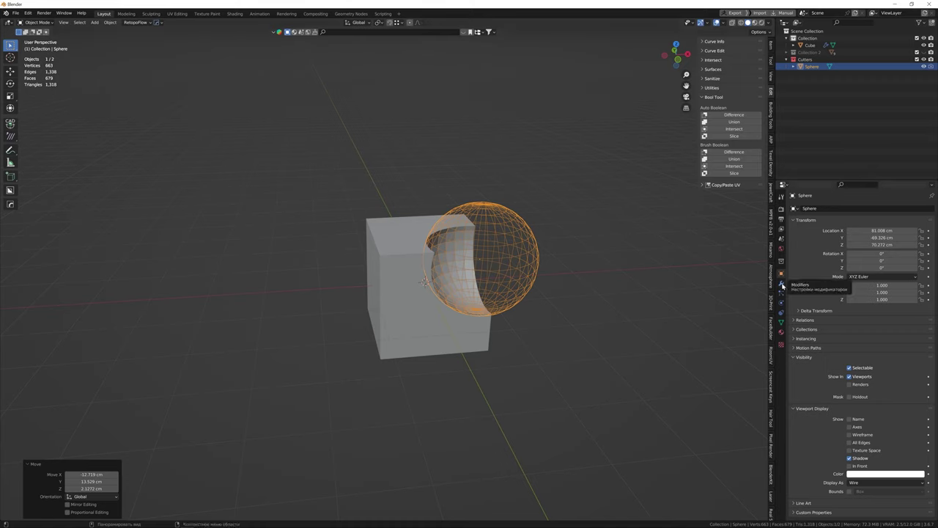
{"action": "left_click", "coordinate": [783, 284]}
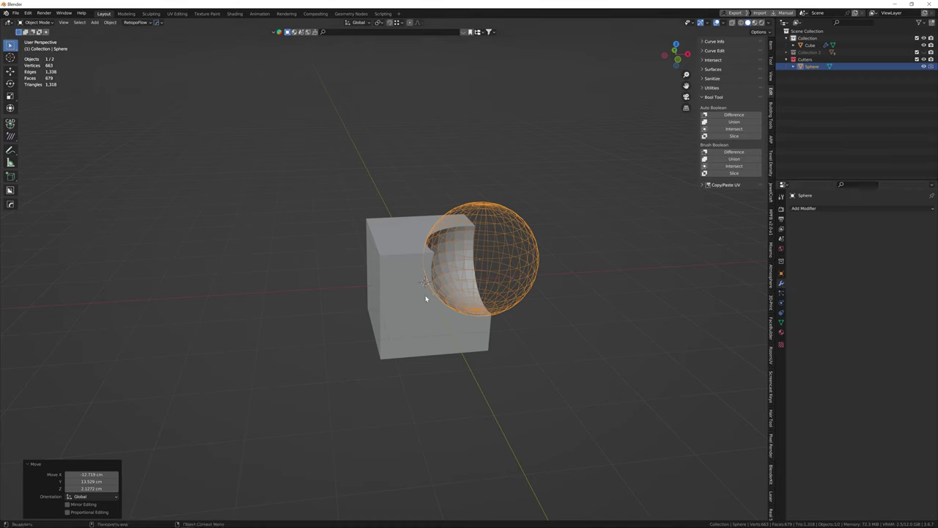
{"action": "left_click", "coordinate": [407, 288]}
- Apply the cube's Boolean modifier permanently so the cut becomes part of its mesh
{"action": "left_click", "coordinate": [794, 235]}
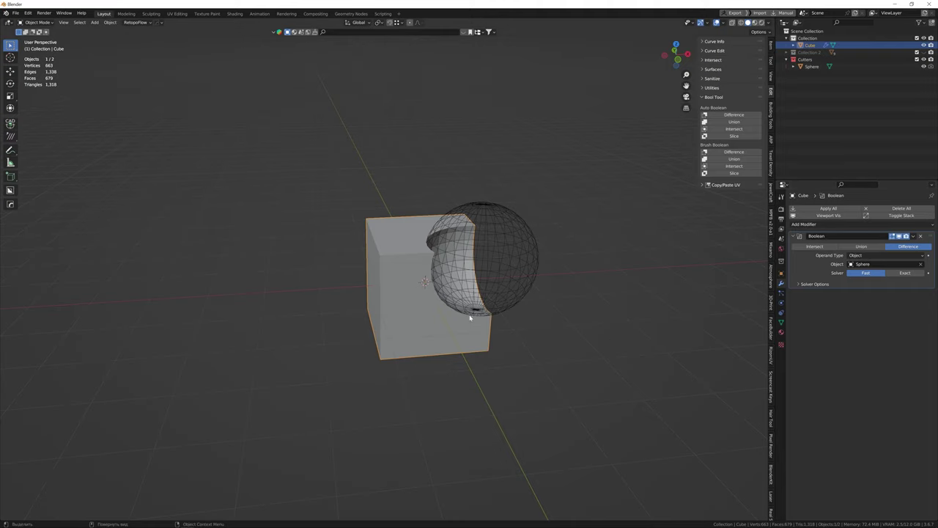
{"action": "middle_click_drag", "start_coordinate": [513, 308], "coordinate": [464, 310]}
{"action": "left_click", "coordinate": [485, 286]}
{"action": "scroll", "coordinate": [486, 286], "scroll_direction": "up", "scroll_amount": 5}
{"action": "scroll", "coordinate": [473, 294], "scroll_direction": "down", "scroll_amount": 5}
{"action": "scroll", "coordinate": [464, 308], "scroll_direction": "up", "scroll_amount": 3}
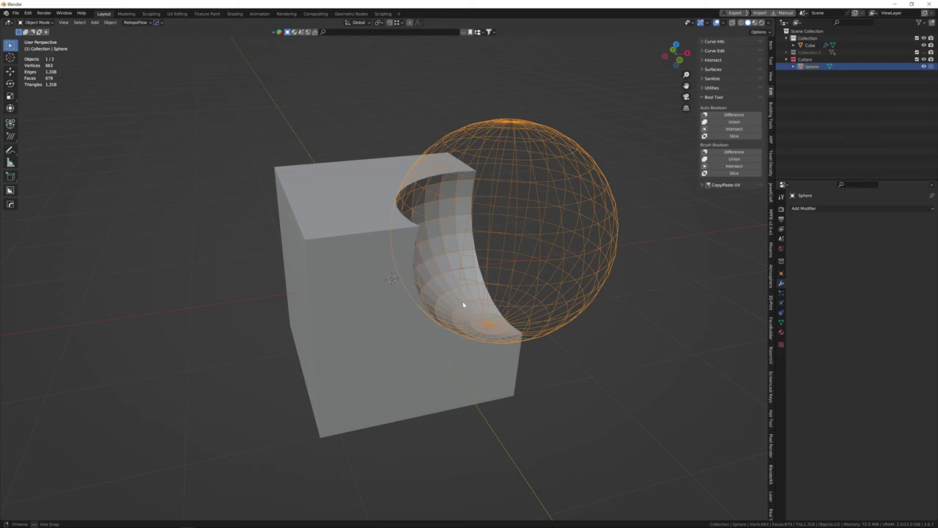
{"action": "left_click", "coordinate": [318, 274]}
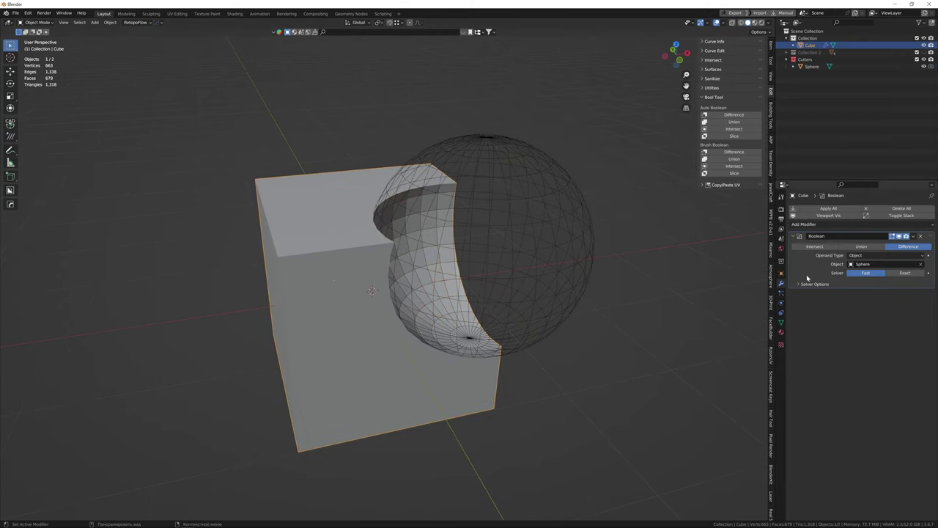
{"action": "left_click", "coordinate": [914, 236]}
{"action": "left_click", "coordinate": [888, 244]}
- Select the sphere cutter together with the cut cube
{"action": "mouse_move", "coordinate": [381, 310]}
{"action": "middle_mouse_down"}
{"action": "mouse_move", "coordinate": [342, 290]}
{"action": "mouse_move", "coordinate": [341, 272]}
{"action": "middle_mouse_up"}
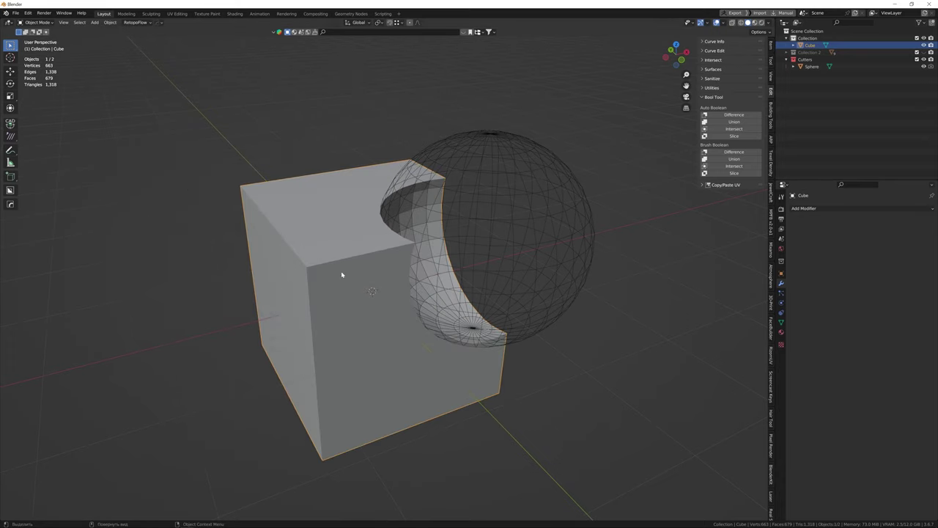
{"action": "left_click", "coordinate": [483, 205]}
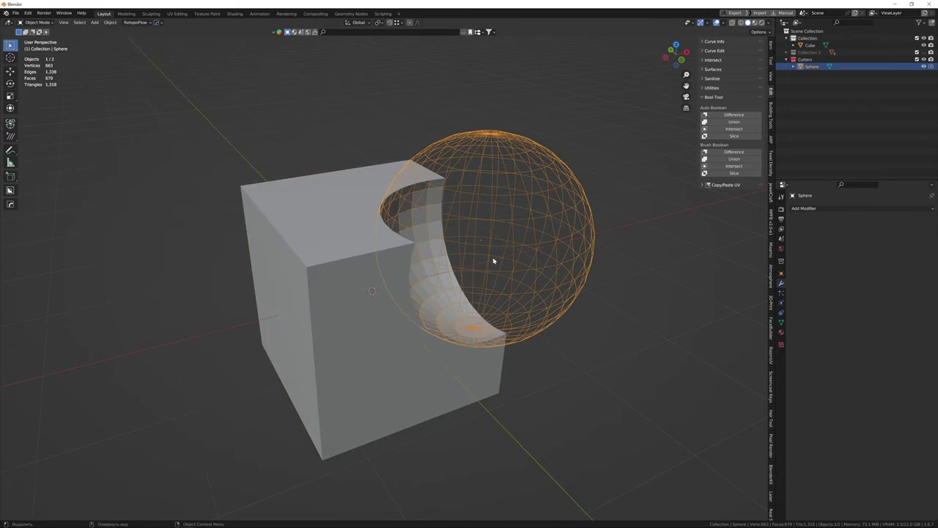
{"action": "scroll", "coordinate": [494, 260], "scroll_direction": "down", "scroll_amount": 2}
{"action": "scroll", "coordinate": [481, 258], "scroll_direction": "down", "scroll_amount": 3}
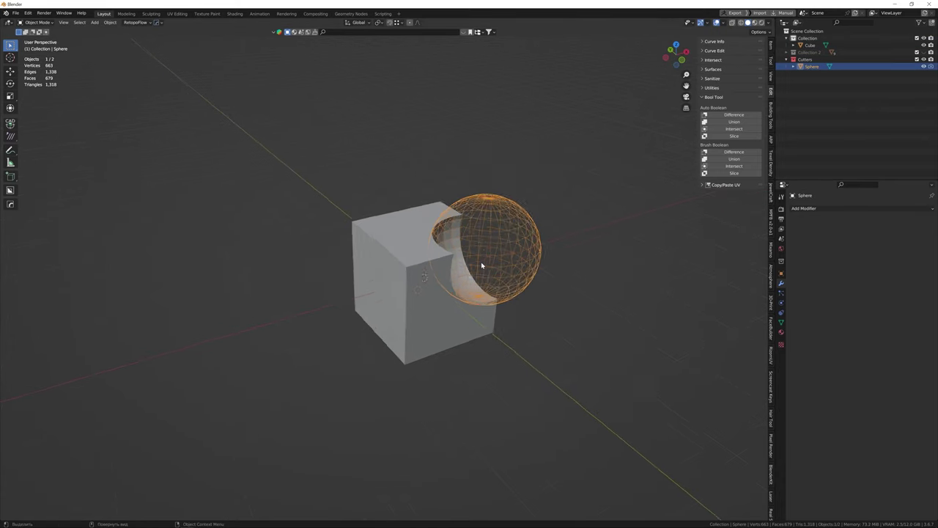
{"action": "scroll", "coordinate": [476, 265], "scroll_direction": "down", "scroll_amount": 1}
{"action": "scroll", "coordinate": [468, 267], "scroll_direction": "up", "scroll_amount": 2}
{"action": "key", "text": "a"}
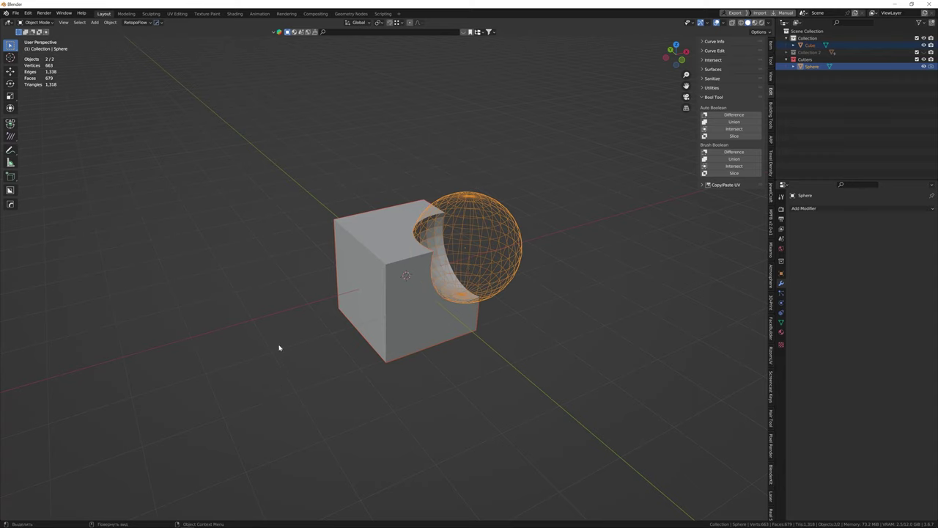
- Hide the cube and sphere and reveal Collection 2's cylinder and capsules
{"action": "key", "text": "h"}
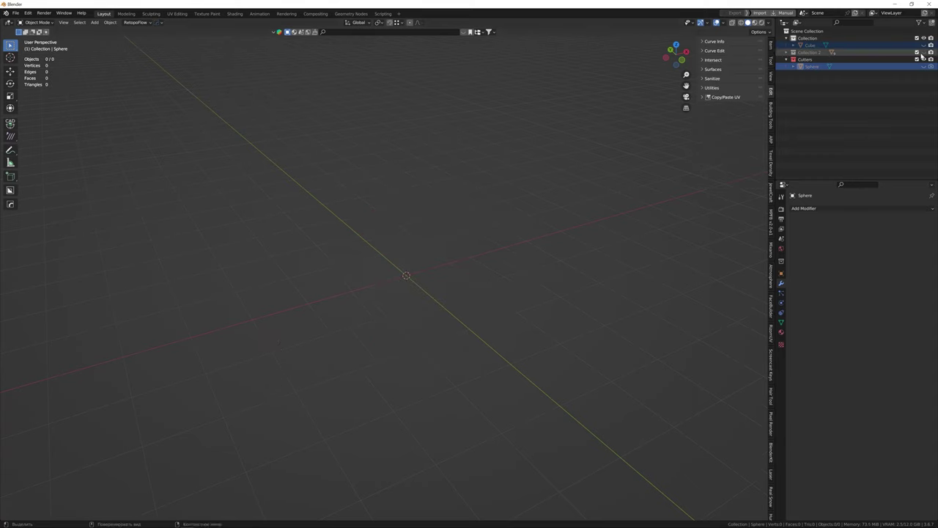
{"action": "left_click", "coordinate": [924, 52]}
{"action": "mouse_move", "coordinate": [440, 330]}
{"action": "middle_mouse_down"}
{"action": "mouse_move", "coordinate": [441, 257]}
{"action": "mouse_move", "coordinate": [387, 283]}
{"action": "mouse_move", "coordinate": [360, 335]}
{"action": "mouse_move", "coordinate": [370, 324]}
{"action": "mouse_move", "coordinate": [360, 306]}
{"action": "middle_mouse_up"}
{"action": "scroll", "coordinate": [390, 302], "scroll_direction": "up", "scroll_amount": 3}
{"action": "scroll", "coordinate": [384, 313], "scroll_direction": "down", "scroll_amount": 2}
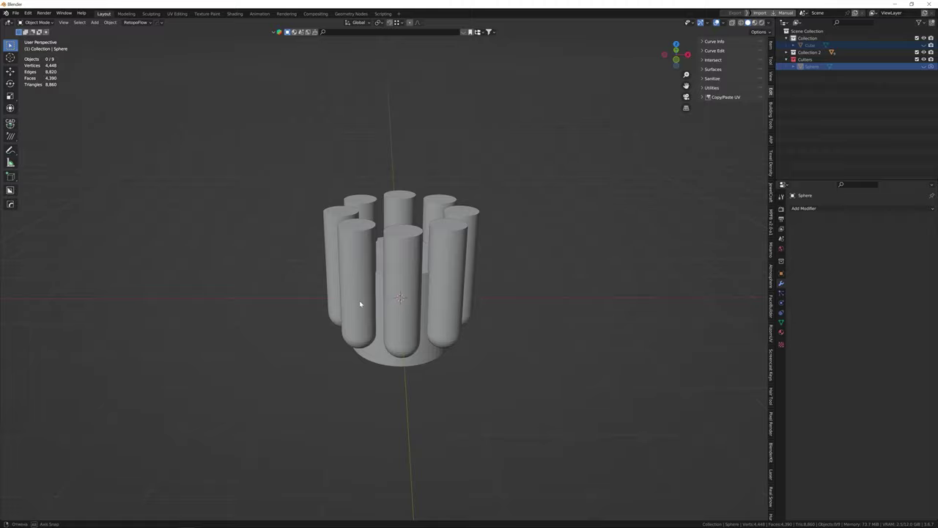
- Select the eight capsule cutters with the base cylinder as active, then check the ring
{"action": "left_click_drag", "start_coordinate": [543, 117], "coordinate": [291, 254]}
{"action": "left_click", "coordinate": [383, 366], "text": "shift"}
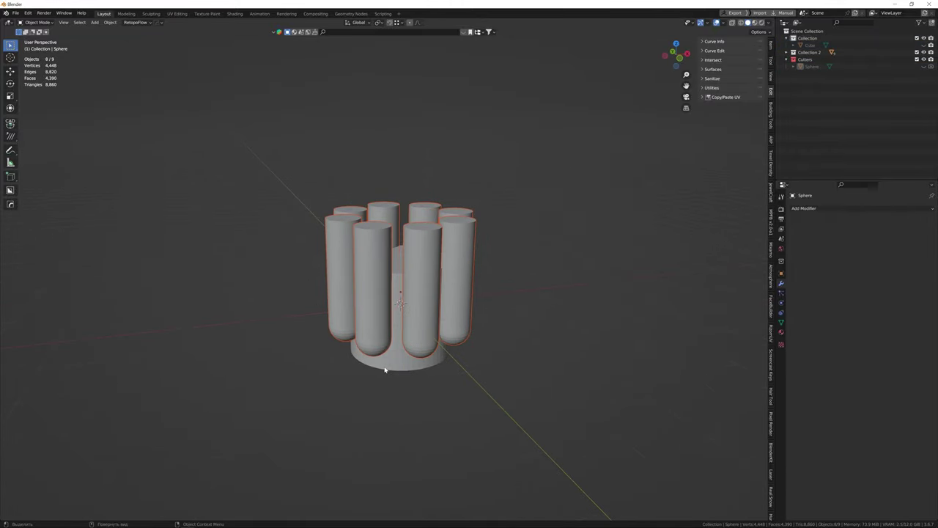
{"action": "mouse_move", "coordinate": [384, 300]}
{"action": "middle_mouse_down"}
{"action": "mouse_move", "coordinate": [401, 260]}
{"action": "mouse_move", "coordinate": [379, 268]}
{"action": "mouse_move", "coordinate": [370, 257]}
{"action": "middle_mouse_up"}
{"action": "scroll", "coordinate": [396, 265], "scroll_direction": "up", "scroll_amount": 3}
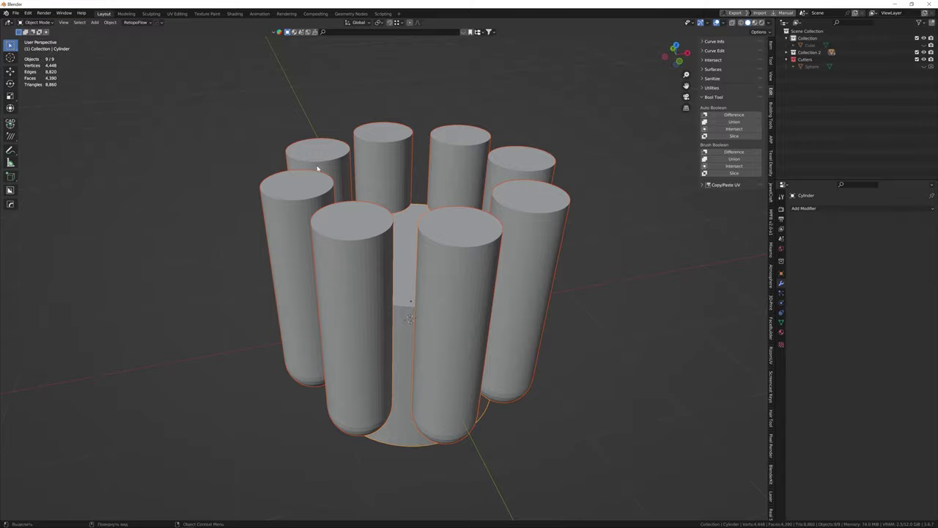
{"action": "mouse_move", "coordinate": [432, 385]}
{"action": "middle_mouse_down"}
{"action": "mouse_move", "coordinate": [446, 342]}
{"action": "mouse_move", "coordinate": [525, 336]}
{"action": "mouse_move", "coordinate": [533, 357]}
{"action": "middle_mouse_up"}
{"action": "mouse_move", "coordinate": [497, 383]}
{"action": "middle_mouse_down"}
{"action": "mouse_move", "coordinate": [446, 391]}
{"action": "mouse_move", "coordinate": [428, 417]}
{"action": "mouse_move", "coordinate": [435, 387]}
{"action": "middle_mouse_up"}
{"action": "scroll", "coordinate": [425, 374], "scroll_direction": "up", "scroll_amount": 2}
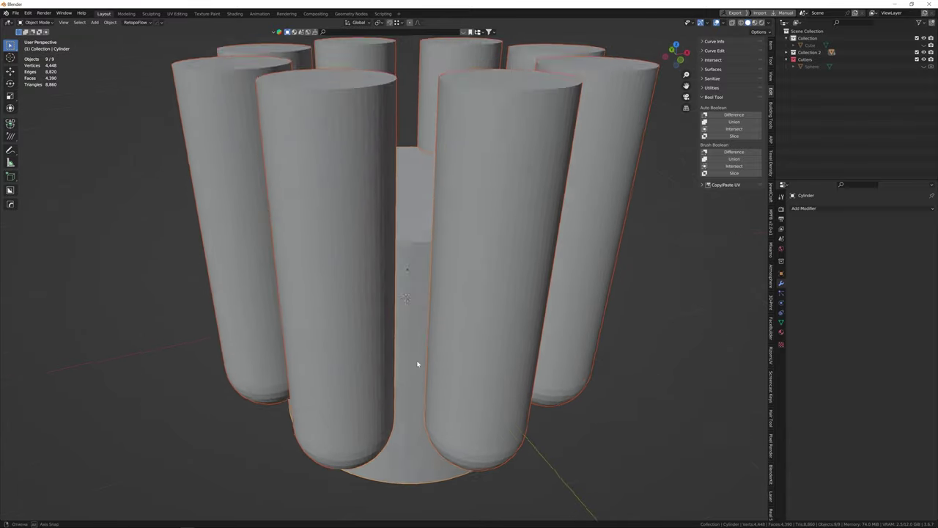
{"action": "scroll", "coordinate": [418, 365], "scroll_direction": "down", "scroll_amount": 5}
{"action": "scroll", "coordinate": [415, 362], "scroll_direction": "up", "scroll_amount": 1}
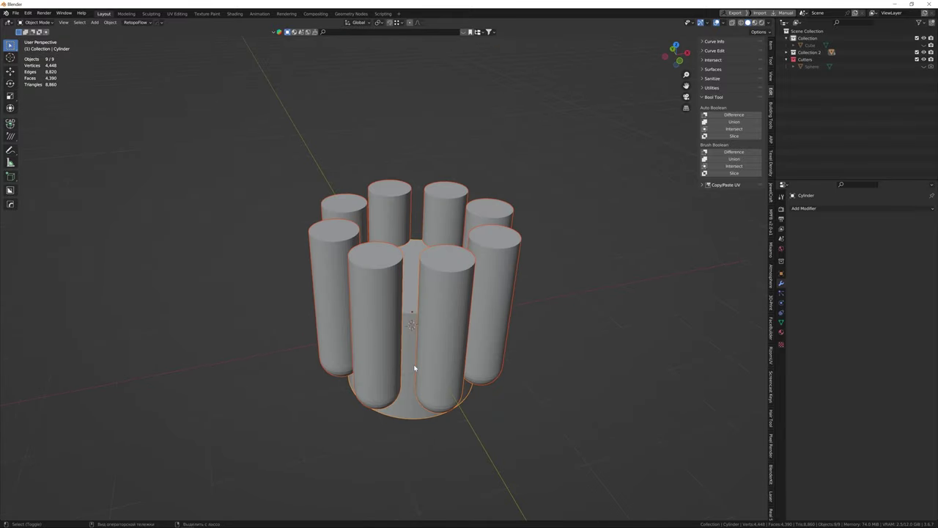
- Subtract the eight capsules from the base cylinder with Bool Tool Auto Difference
{"action": "key", "text": "ctrl+shift+KP_Subtract"}
{"action": "mouse_move", "coordinate": [378, 385]}
{"action": "middle_mouse_down"}
{"action": "mouse_move", "coordinate": [566, 370]}
{"action": "mouse_move", "coordinate": [499, 384]}
{"action": "mouse_move", "coordinate": [377, 377]}
{"action": "middle_mouse_up"}
{"action": "scroll", "coordinate": [398, 385], "scroll_direction": "up", "scroll_amount": 2}
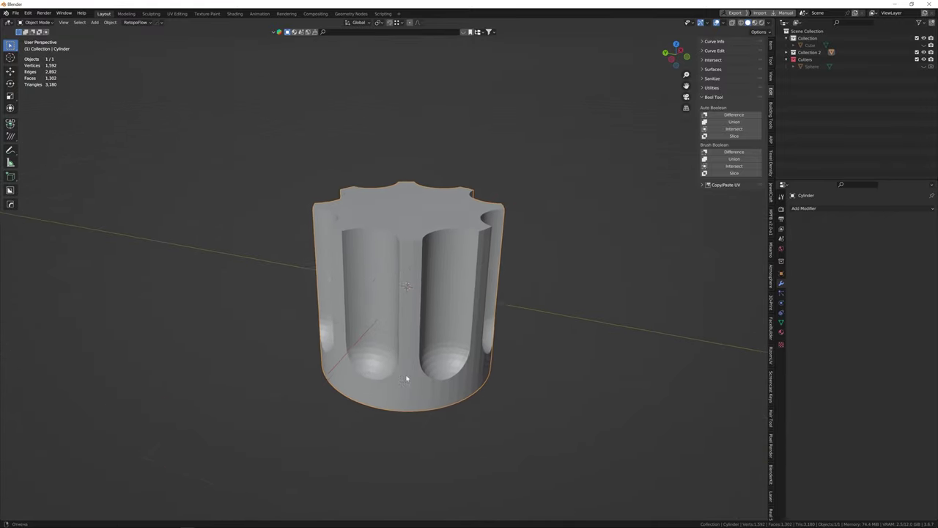
{"action": "scroll", "coordinate": [373, 373], "scroll_direction": "up", "scroll_amount": 2}
{"action": "scroll", "coordinate": [377, 373], "scroll_direction": "down", "scroll_amount": 2}
{"action": "scroll", "coordinate": [382, 368], "scroll_direction": "down", "scroll_amount": 1}
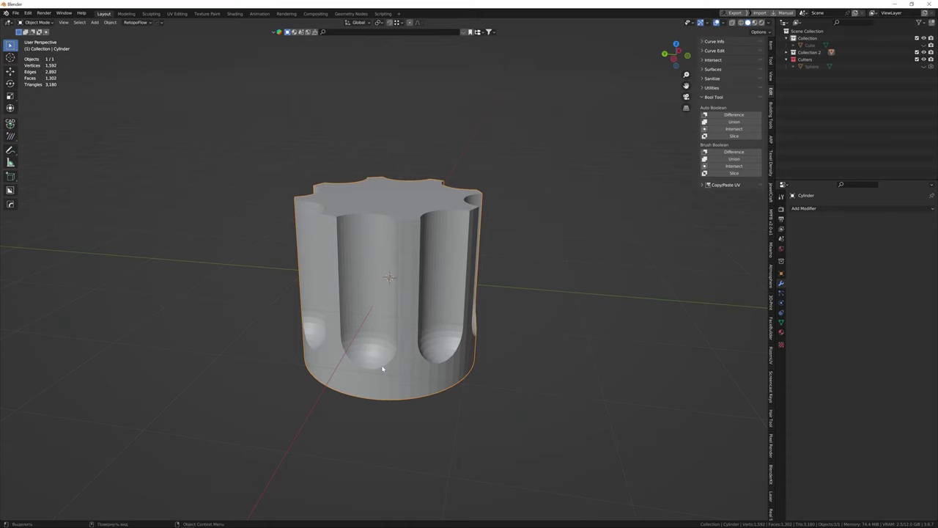
{"action": "scroll", "coordinate": [382, 369], "scroll_direction": "up", "scroll_amount": 2}
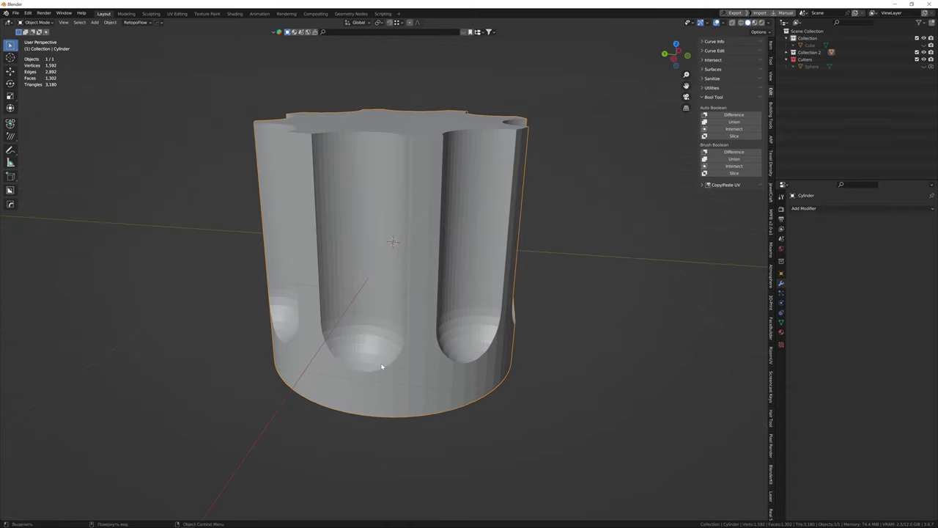
{"action": "middle_click_drag", "start_coordinate": [381, 366], "coordinate": [424, 321]}
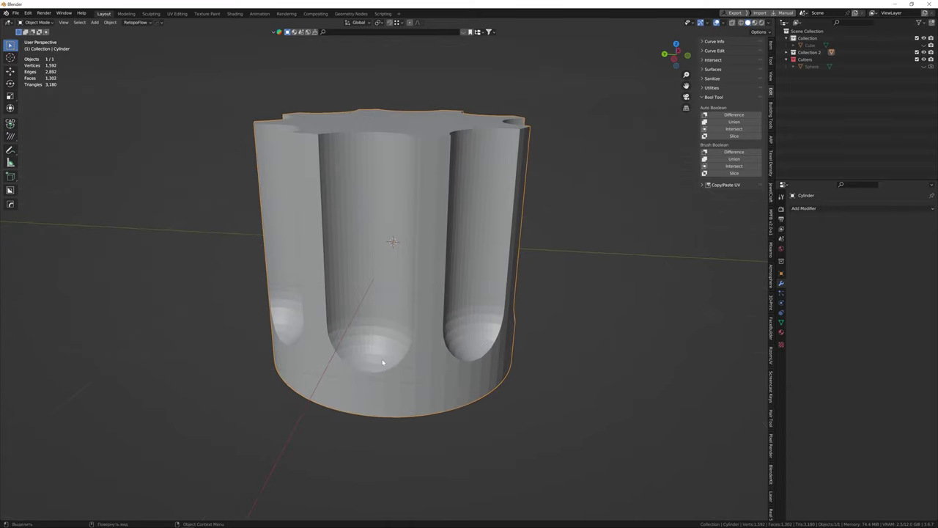
- Switch the fluted cylinder into Edit Mode to view its mesh
{"action": "key", "text": "Tab"}
{"action": "mouse_move", "coordinate": [379, 359]}
{"action": "middle_mouse_down"}
{"action": "mouse_move", "coordinate": [382, 389]}
{"action": "mouse_move", "coordinate": [429, 390]}
{"action": "mouse_move", "coordinate": [315, 395]}
{"action": "mouse_move", "coordinate": [287, 307]}
{"action": "mouse_move", "coordinate": [278, 352]}
{"action": "mouse_move", "coordinate": [440, 266]}
{"action": "mouse_move", "coordinate": [418, 317]}
{"action": "mouse_move", "coordinate": [382, 360]}
{"action": "mouse_move", "coordinate": [413, 371]}
{"action": "middle_mouse_up"}
{"action": "scroll", "coordinate": [379, 373], "scroll_direction": "up", "scroll_amount": 3}
- Review the fluted cylinder's mesh and return to Object Mode
{"action": "scroll", "coordinate": [404, 369], "scroll_direction": "up", "scroll_amount": 2}
{"action": "scroll", "coordinate": [405, 369], "scroll_direction": "down", "scroll_amount": 3}
{"action": "scroll", "coordinate": [377, 335], "scroll_direction": "up", "scroll_amount": 3}
{"action": "mouse_move", "coordinate": [377, 335]}
{"action": "middle_mouse_down"}
{"action": "mouse_move", "coordinate": [399, 232]}
{"action": "mouse_move", "coordinate": [436, 318]}
{"action": "mouse_move", "coordinate": [384, 330]}
{"action": "middle_mouse_up"}
{"action": "scroll", "coordinate": [392, 243], "scroll_direction": "down", "scroll_amount": 4}
{"action": "scroll", "coordinate": [389, 330], "scroll_direction": "up", "scroll_amount": 3}
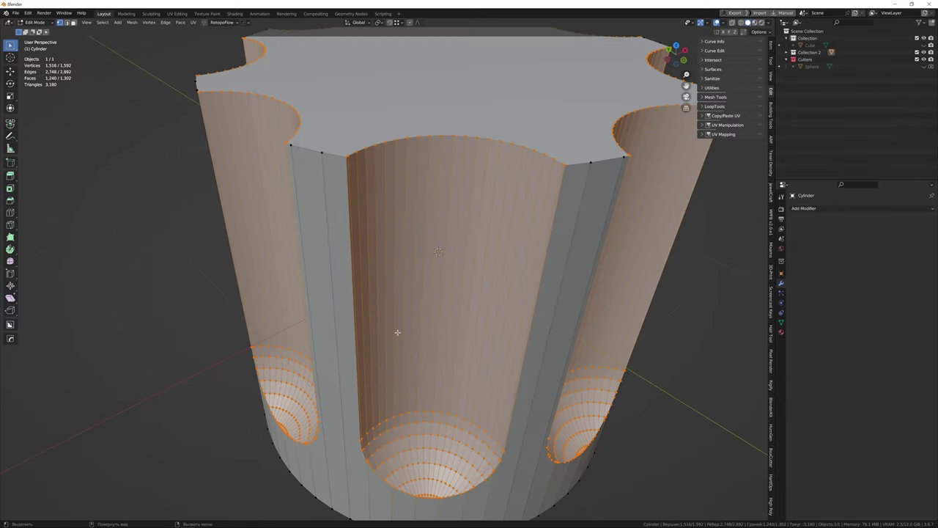
{"action": "key", "text": "Tab"}
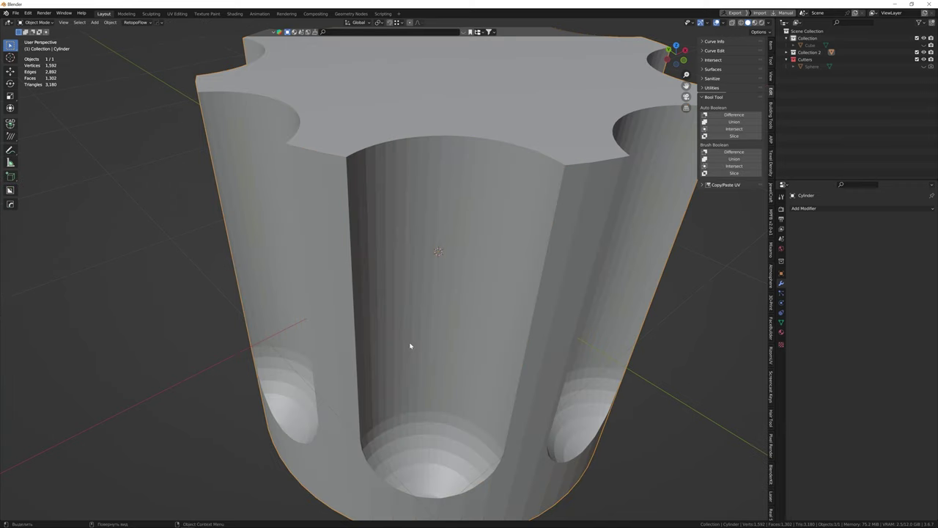
- Save the file as untitled.blend on the Desktop and bring up the modifier list
{"action": "scroll", "coordinate": [411, 334], "scroll_direction": "down", "scroll_amount": 5}
{"action": "key", "text": "ctrl+s"}
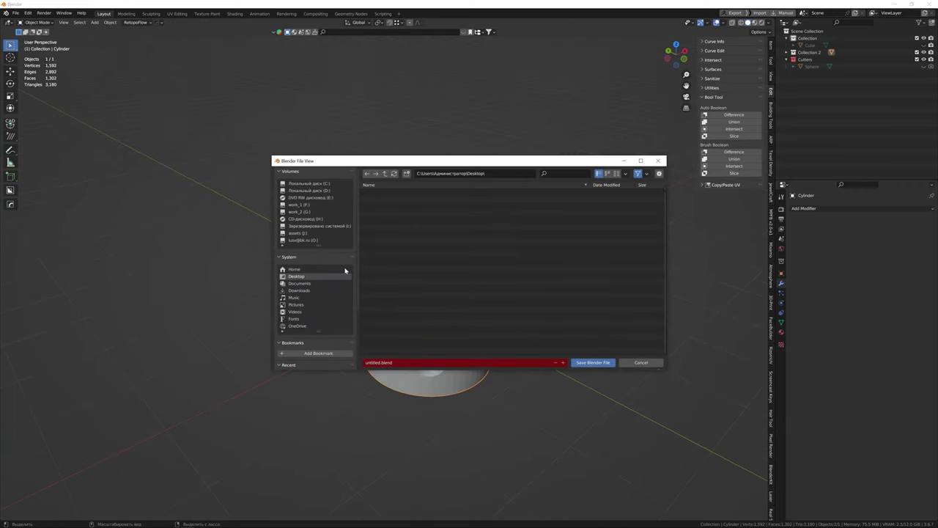
{"action": "left_click", "coordinate": [582, 363]}
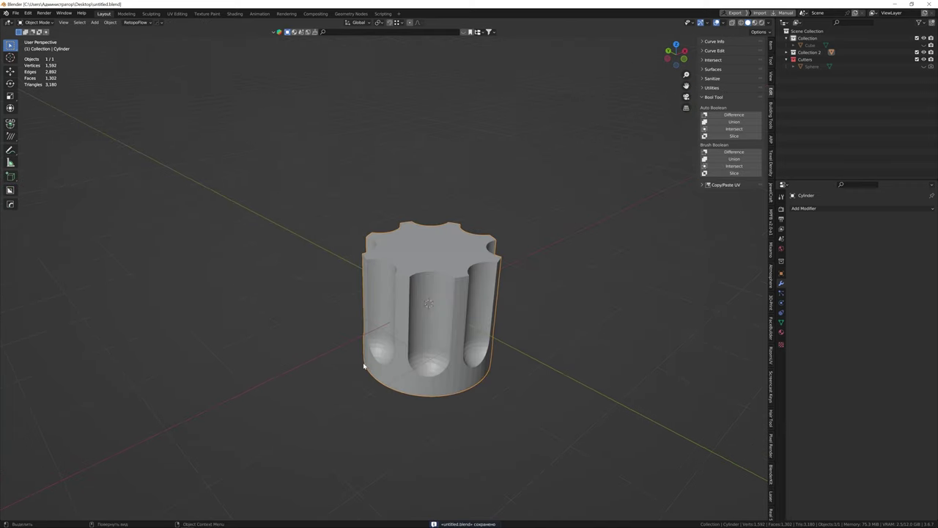
{"action": "left_click", "coordinate": [810, 209]}
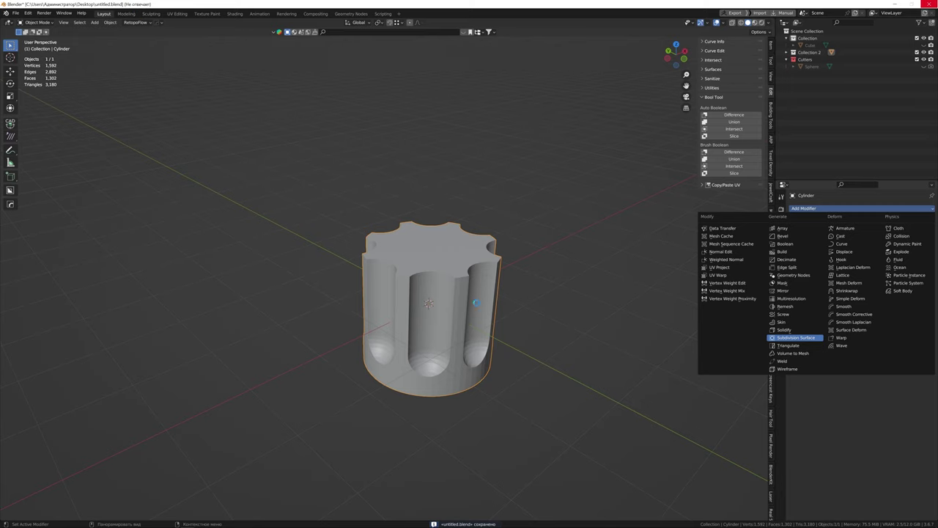
- Add a Subdivision Surface modifier to the drum, inspect it, then undo it
{"action": "key", "text": "Return"}
{"action": "scroll", "coordinate": [475, 305], "scroll_direction": "up", "scroll_amount": 4}
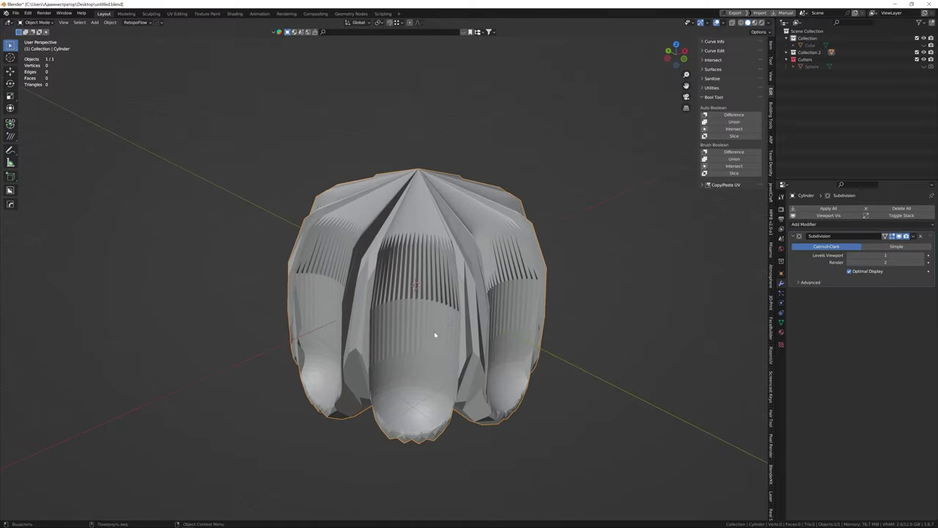
{"action": "mouse_move", "coordinate": [434, 332]}
{"action": "middle_mouse_down"}
{"action": "mouse_move", "coordinate": [462, 307]}
{"action": "mouse_move", "coordinate": [426, 304]}
{"action": "mouse_move", "coordinate": [430, 329]}
{"action": "mouse_move", "coordinate": [402, 335]}
{"action": "mouse_move", "coordinate": [399, 348]}
{"action": "mouse_move", "coordinate": [409, 329]}
{"action": "middle_mouse_up"}
{"action": "scroll", "coordinate": [429, 329], "scroll_direction": "down", "scroll_amount": 2}
{"action": "scroll", "coordinate": [391, 341], "scroll_direction": "up", "scroll_amount": 2}
{"action": "key", "text": "ctrl+z"}
- Orbit around the modifier-free fluted cylinder to inspect its eight grooves
{"action": "mouse_move", "coordinate": [398, 257]}
{"action": "middle_mouse_down"}
{"action": "mouse_move", "coordinate": [375, 314]}
{"action": "mouse_move", "coordinate": [409, 320]}
{"action": "mouse_move", "coordinate": [356, 307]}
{"action": "mouse_move", "coordinate": [381, 327]}
{"action": "middle_mouse_up"}
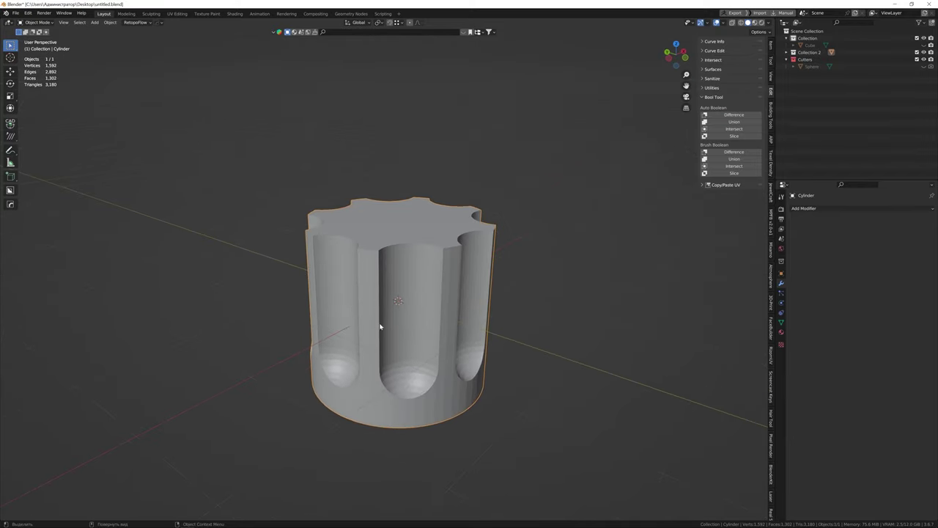
{"action": "key", "text": "KP_6"}
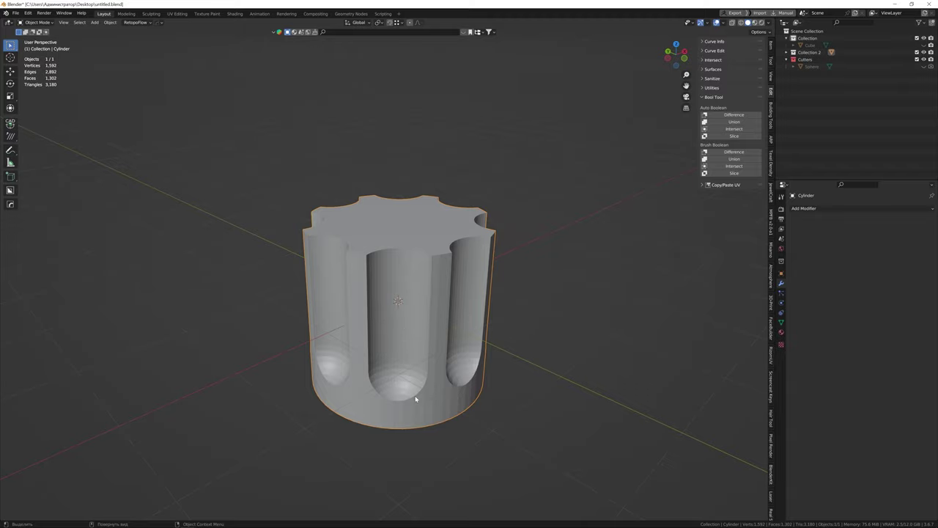
{"action": "mouse_move", "coordinate": [416, 399]}
{"action": "middle_mouse_down"}
{"action": "mouse_move", "coordinate": [360, 383]}
{"action": "mouse_move", "coordinate": [364, 374]}
{"action": "mouse_move", "coordinate": [292, 373]}
{"action": "mouse_move", "coordinate": [437, 370]}
{"action": "mouse_move", "coordinate": [402, 366]}
{"action": "mouse_move", "coordinate": [411, 365]}
{"action": "middle_mouse_up"}
{"action": "scroll", "coordinate": [402, 366], "scroll_direction": "up", "scroll_amount": 2}
{"action": "scroll", "coordinate": [402, 367], "scroll_direction": "down", "scroll_amount": 4}
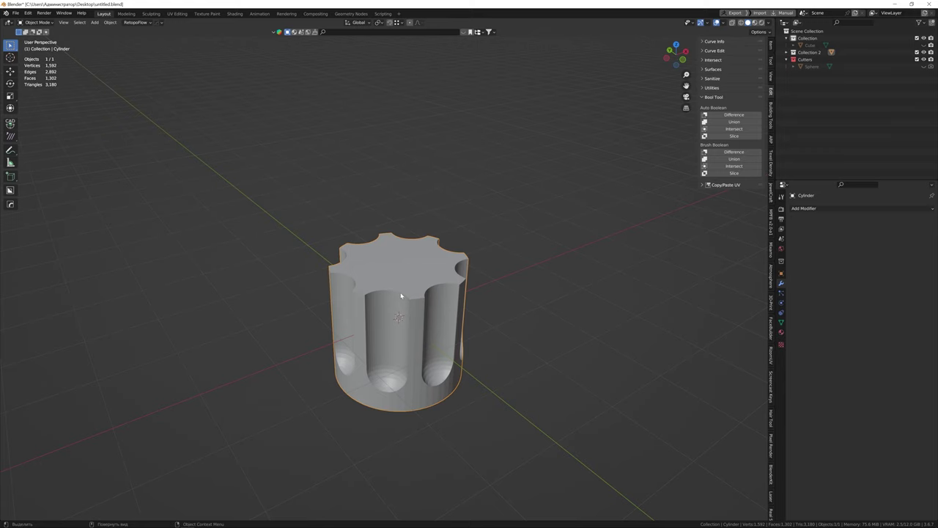
- Re-save untitled.blend through File > Save and review the fluted drum's top face
{"action": "left_click", "coordinate": [15, 13]}
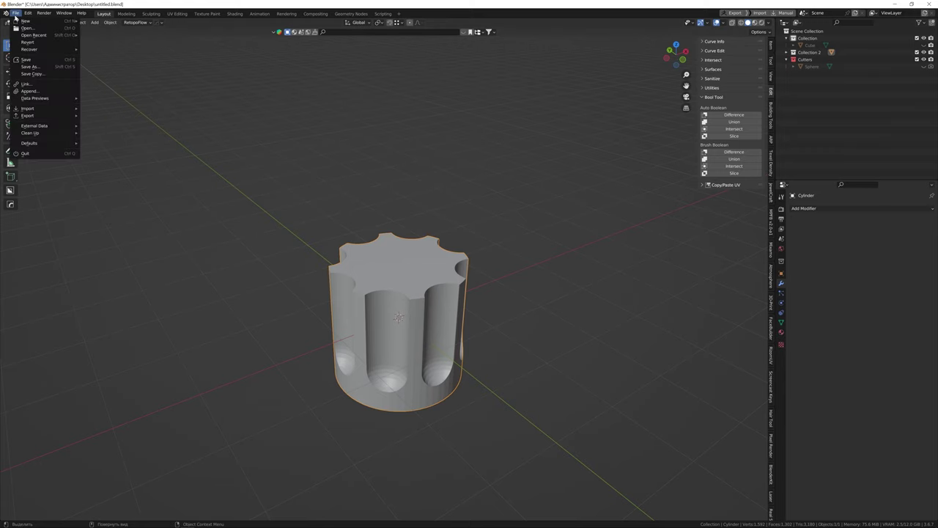
{"action": "left_click", "coordinate": [28, 61]}
{"action": "scroll", "coordinate": [388, 300], "scroll_direction": "up", "scroll_amount": 1}
{"action": "scroll", "coordinate": [400, 322], "scroll_direction": "up", "scroll_amount": 2}
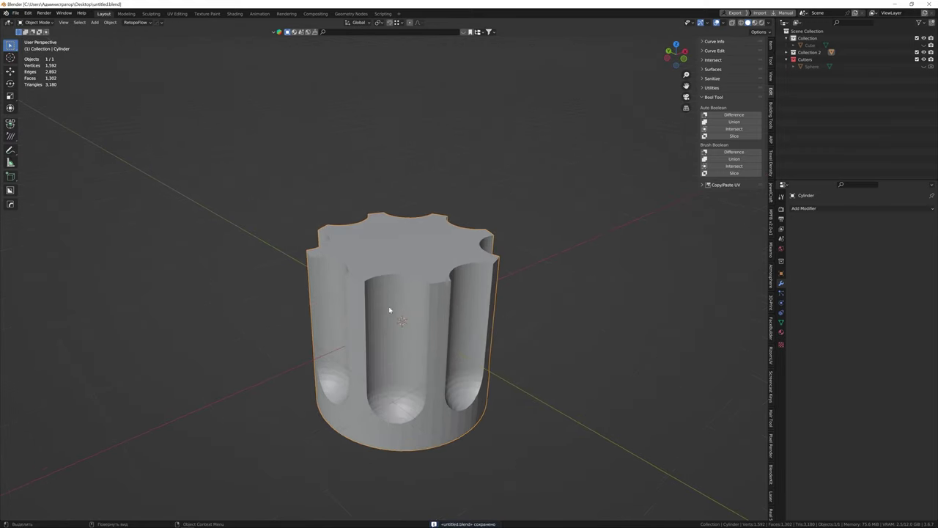
{"action": "middle_click_drag", "start_coordinate": [410, 360], "coordinate": [403, 321]}
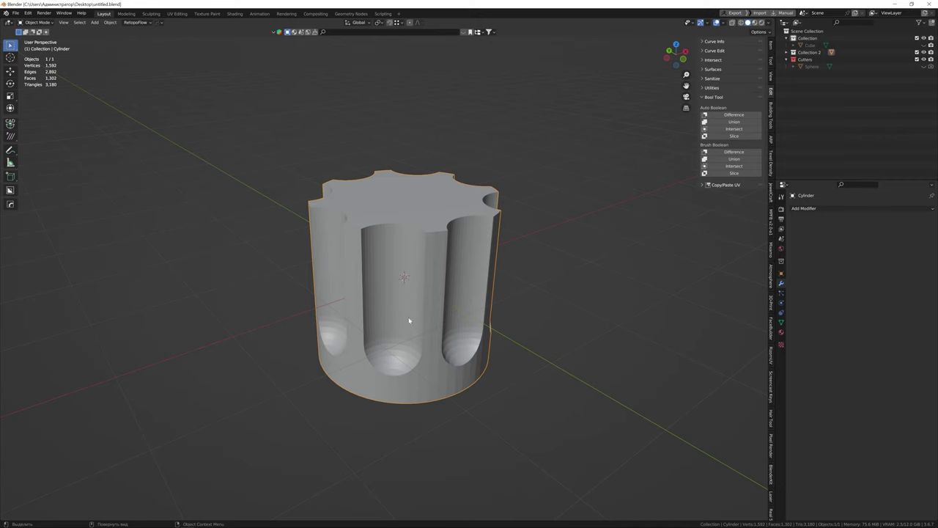
{"action": "middle_click_drag", "start_coordinate": [400, 315], "coordinate": [409, 329]}
{"action": "scroll", "coordinate": [411, 335], "scroll_direction": "down", "scroll_amount": 3}
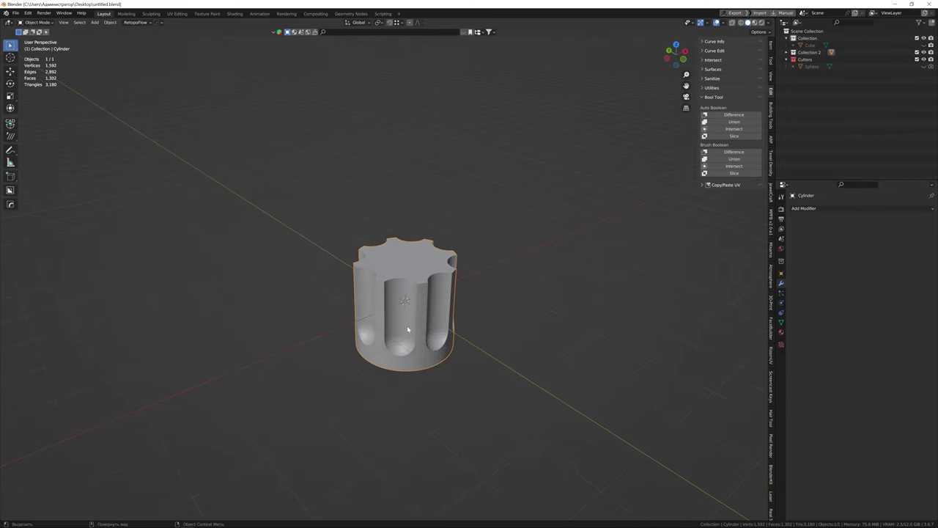
{"action": "scroll", "coordinate": [409, 329], "scroll_direction": "up", "scroll_amount": 1}
{"action": "scroll", "coordinate": [409, 329], "scroll_direction": "up", "scroll_amount": 2}
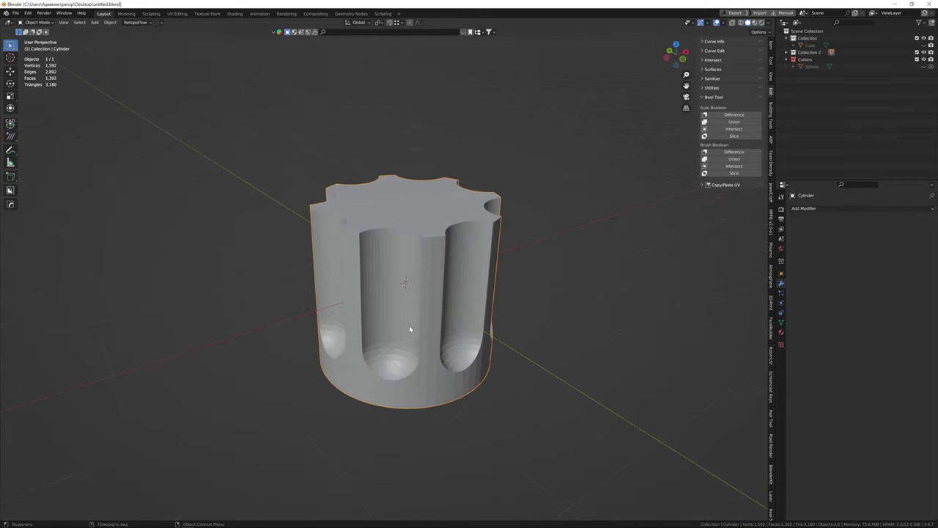